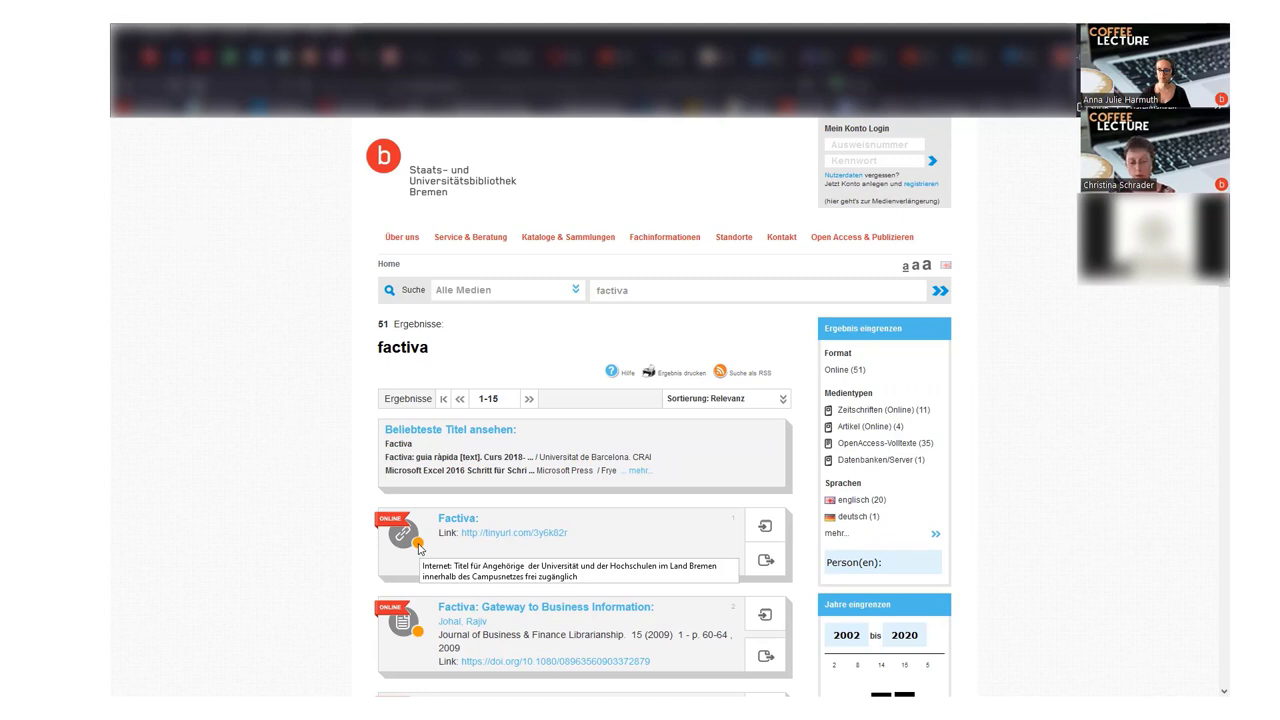
Open the Factiva database from its library catalogue entry and run a free-text search for "schule armut"
{"action": "left_click", "coordinate": [496, 537]}
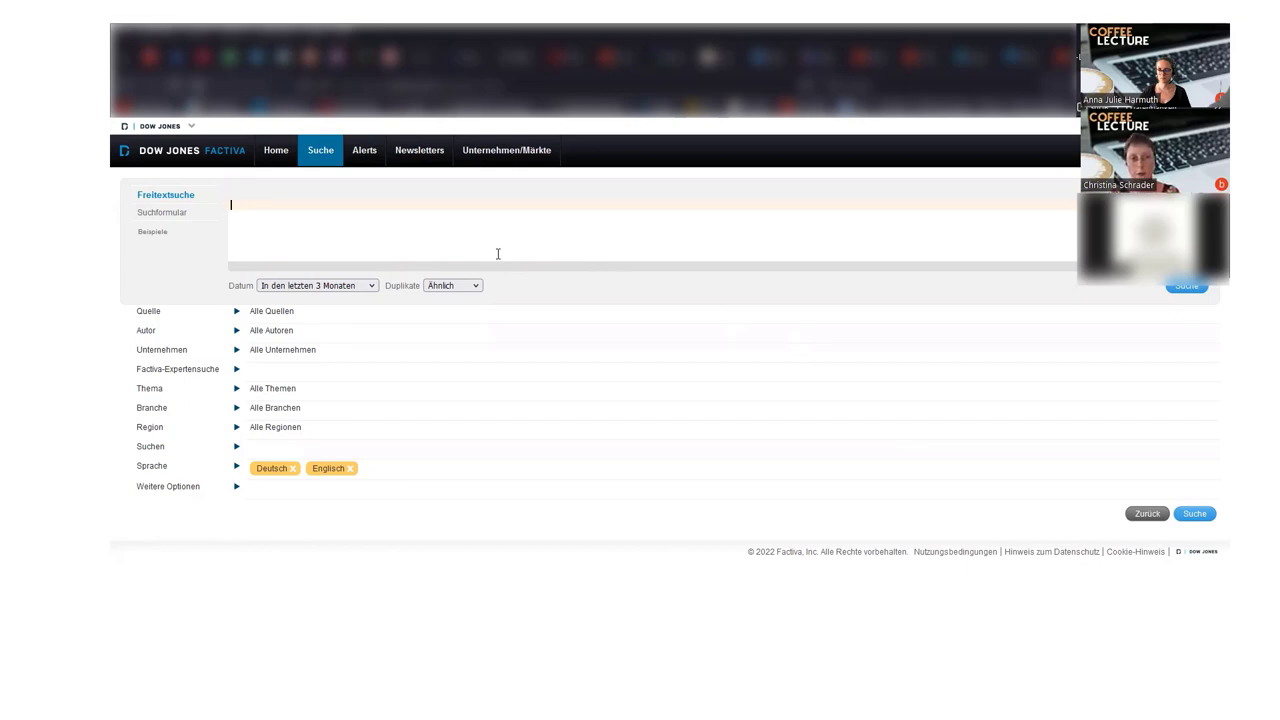
{"action": "type", "text": "schule"}
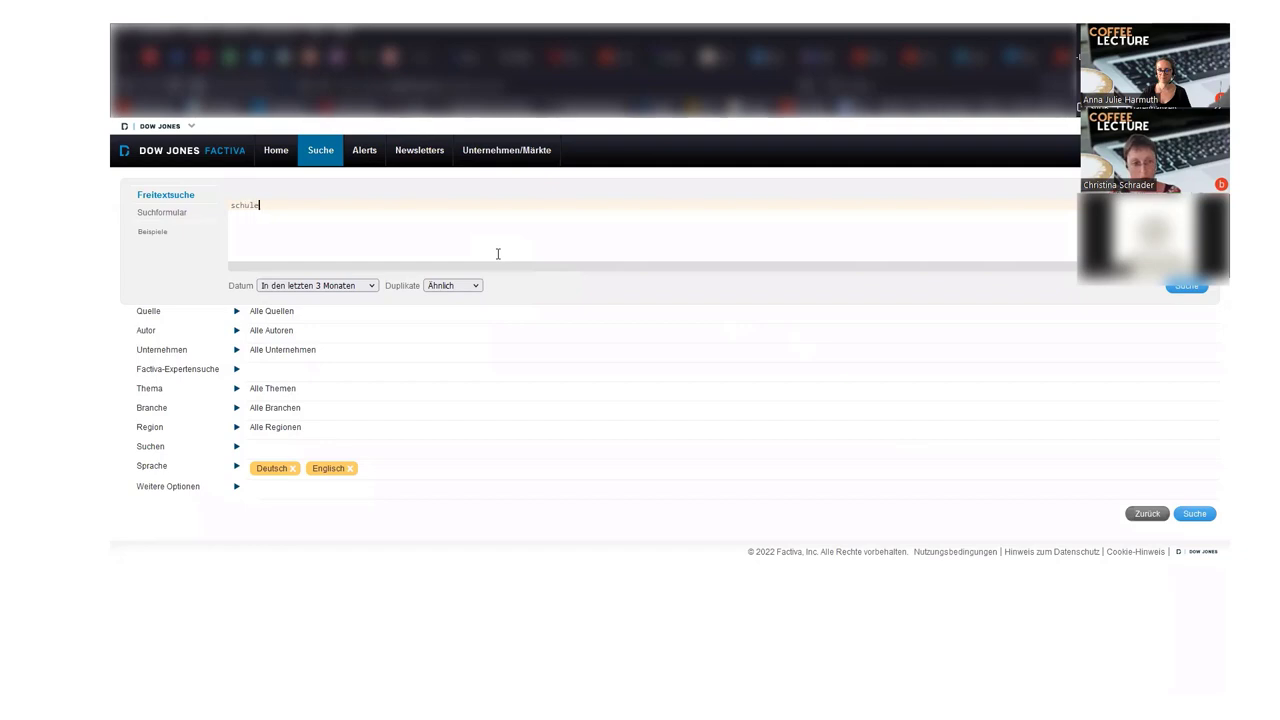
{"action": "type", "text": " armut"}
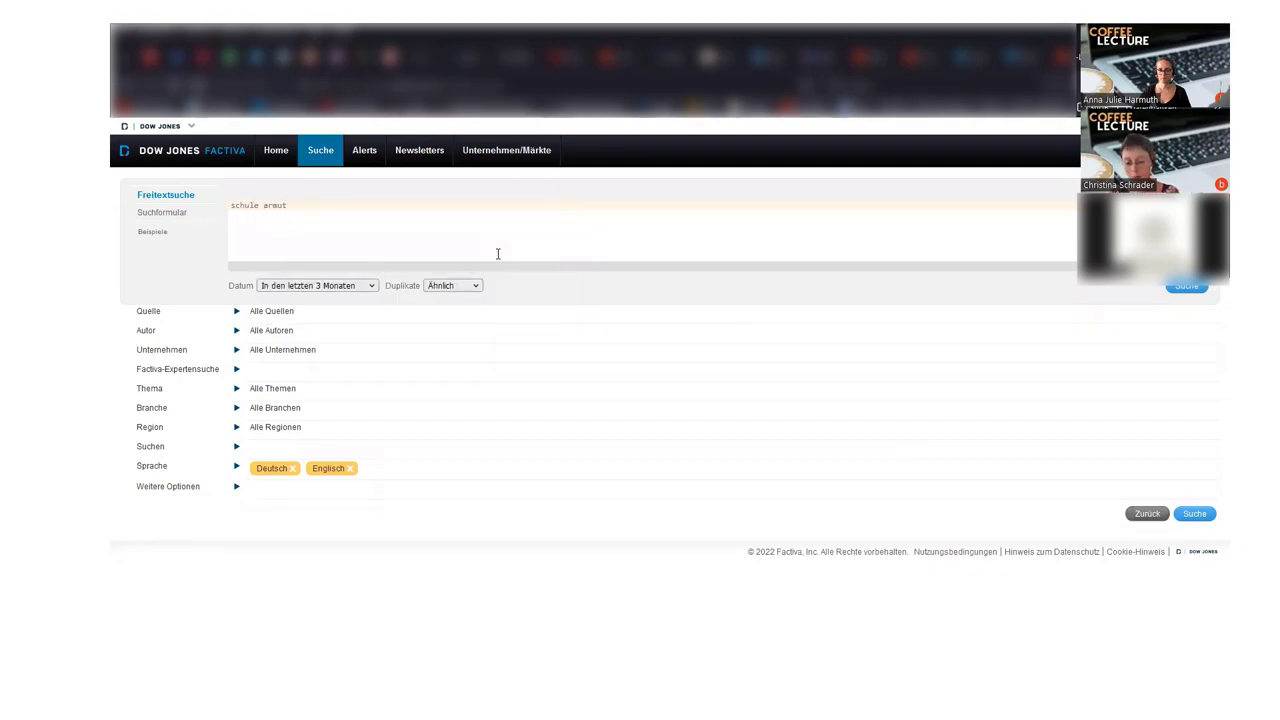
{"action": "key", "text": "Return"}
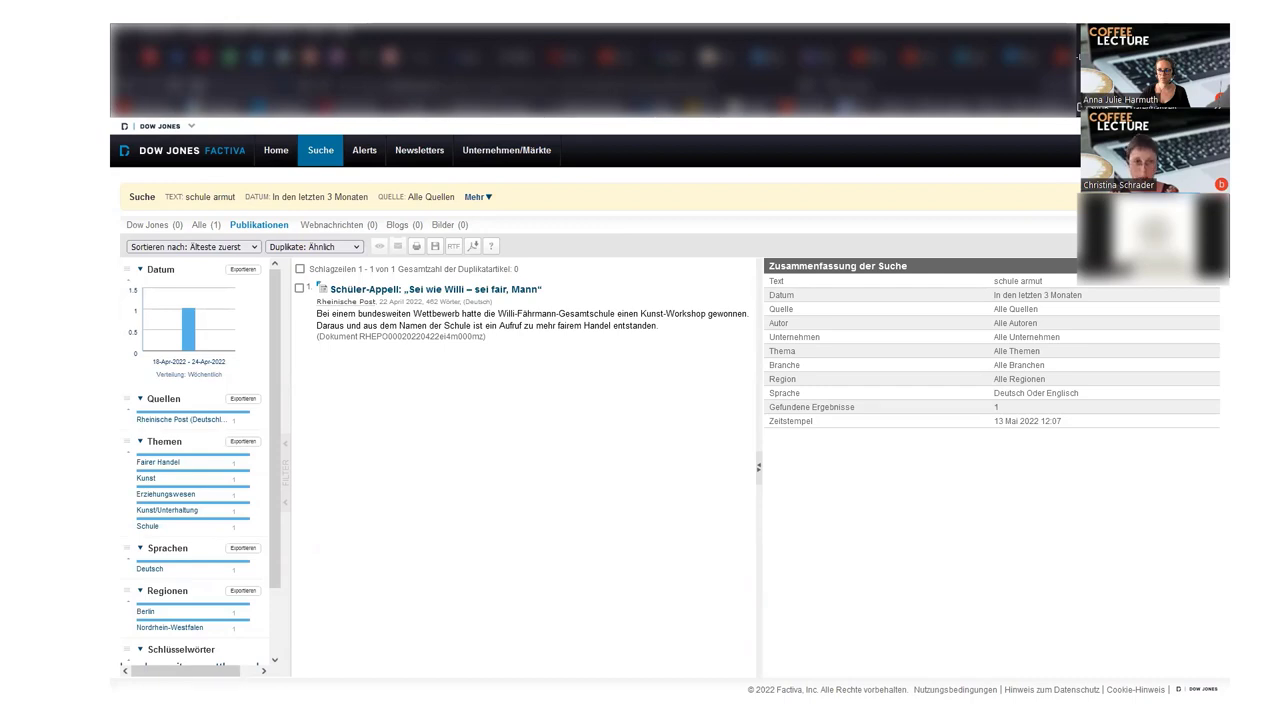
Change the query to "schule and armut", set the date range to "Im letzten Jahr" and run the search
{"action": "left_click", "coordinate": [731, 194]}
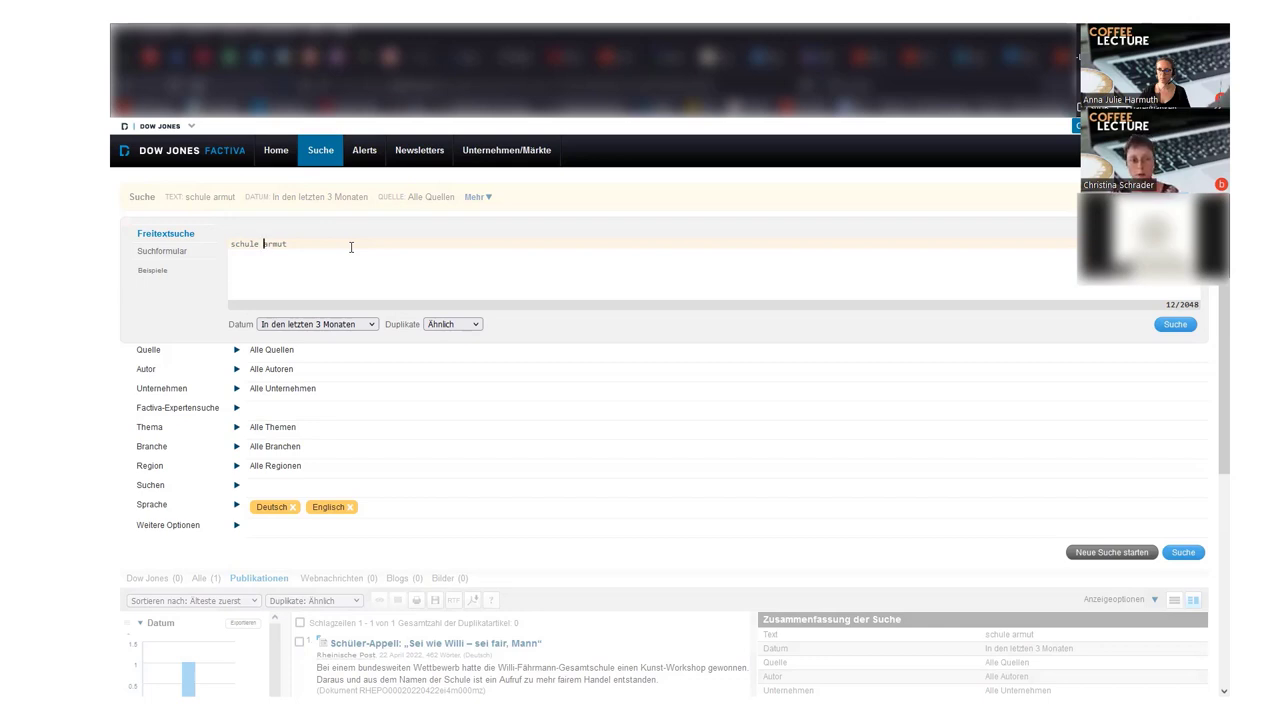
{"action": "type", "text": "and"}
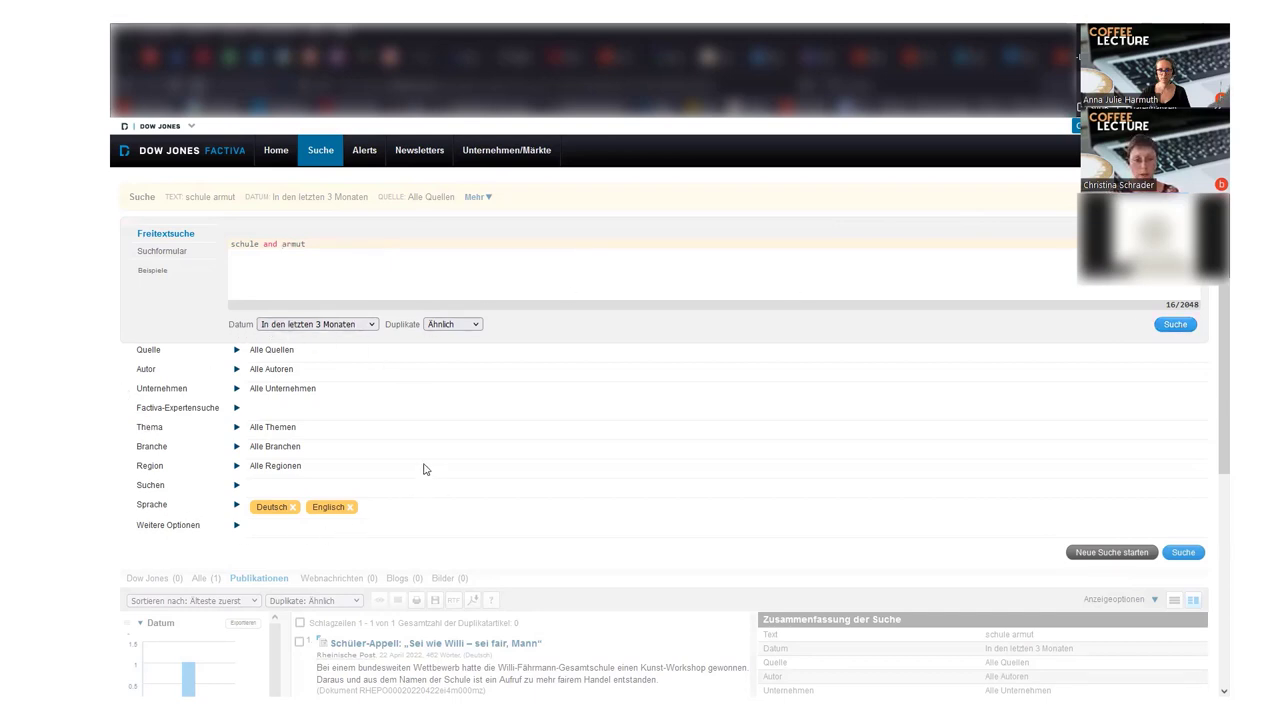
{"action": "left_click", "coordinate": [370, 326]}
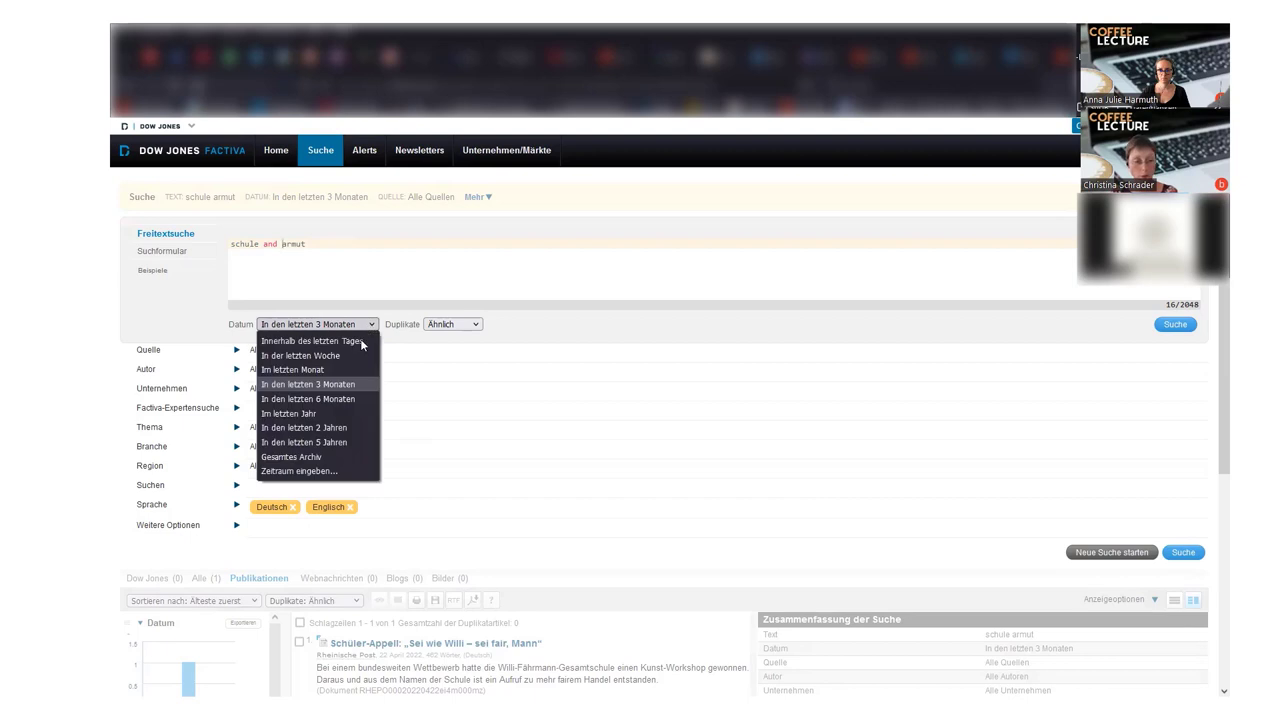
{"action": "left_click", "coordinate": [347, 413]}
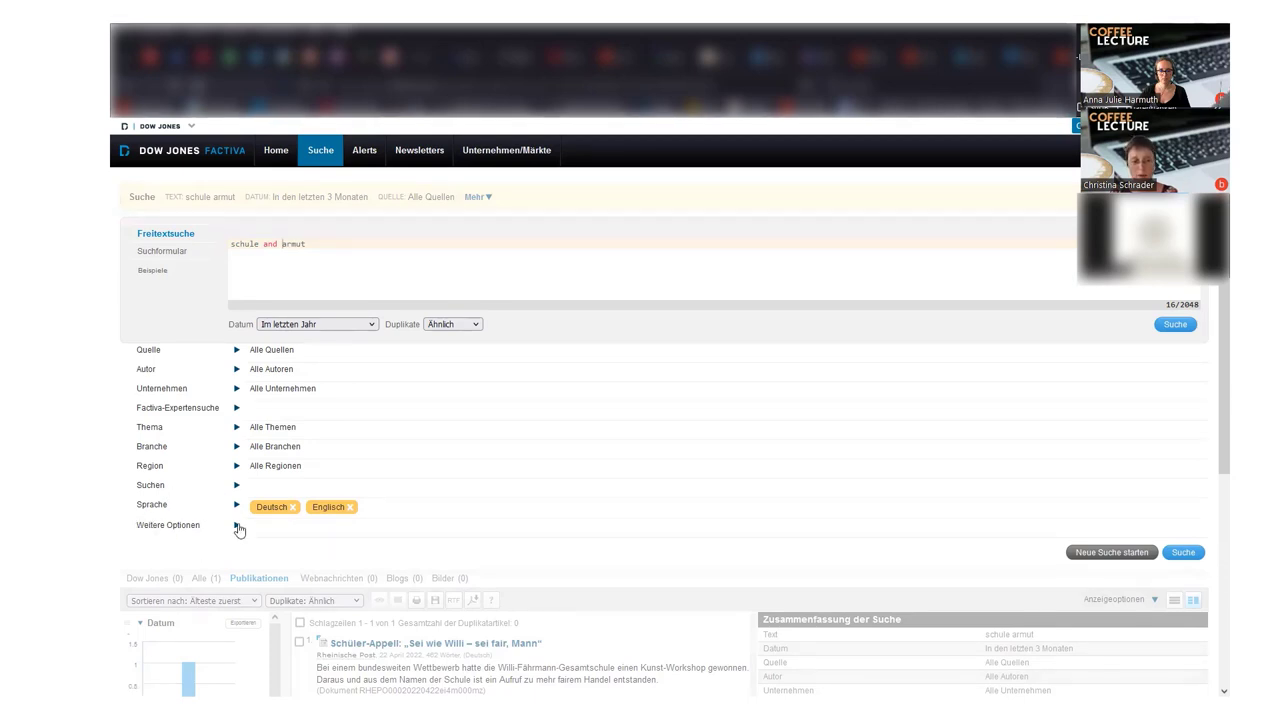
{"action": "scroll", "coordinate": [260, 445], "scroll_direction": "down", "scroll_amount": 1}
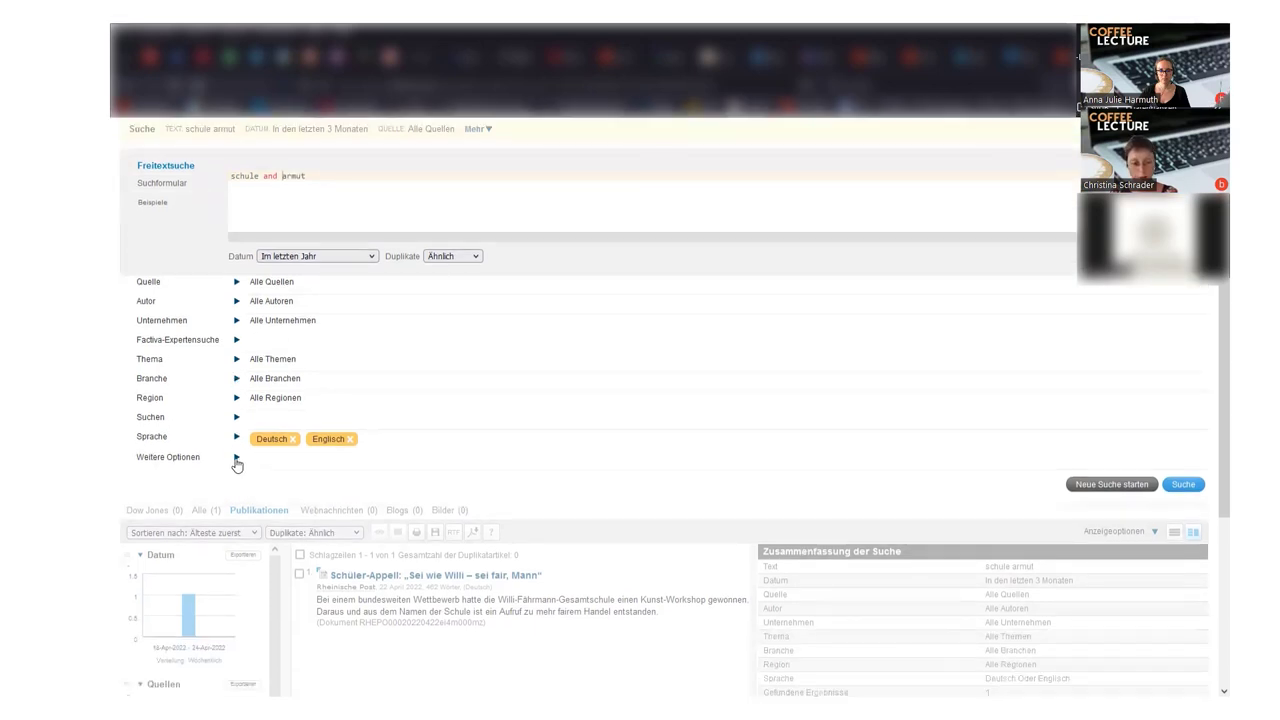
{"action": "left_click", "coordinate": [237, 458]}
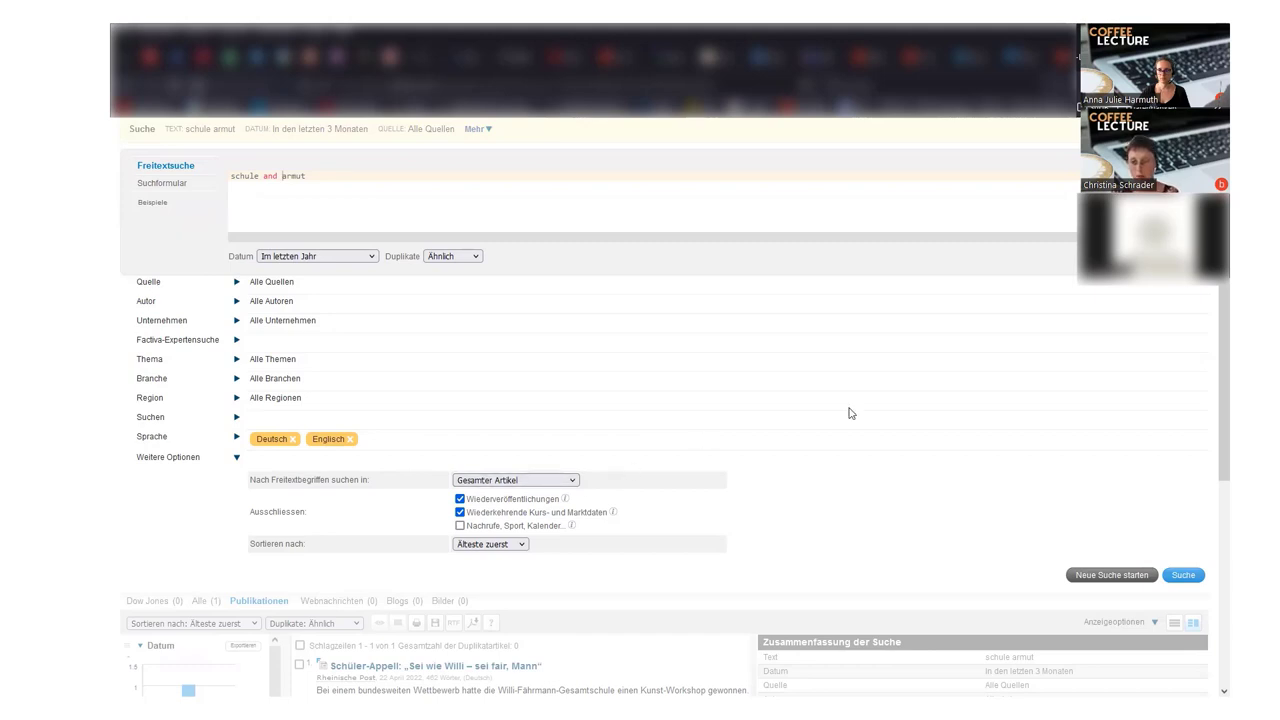
{"action": "scroll", "coordinate": [1030, 315], "scroll_direction": "up", "scroll_amount": 1}
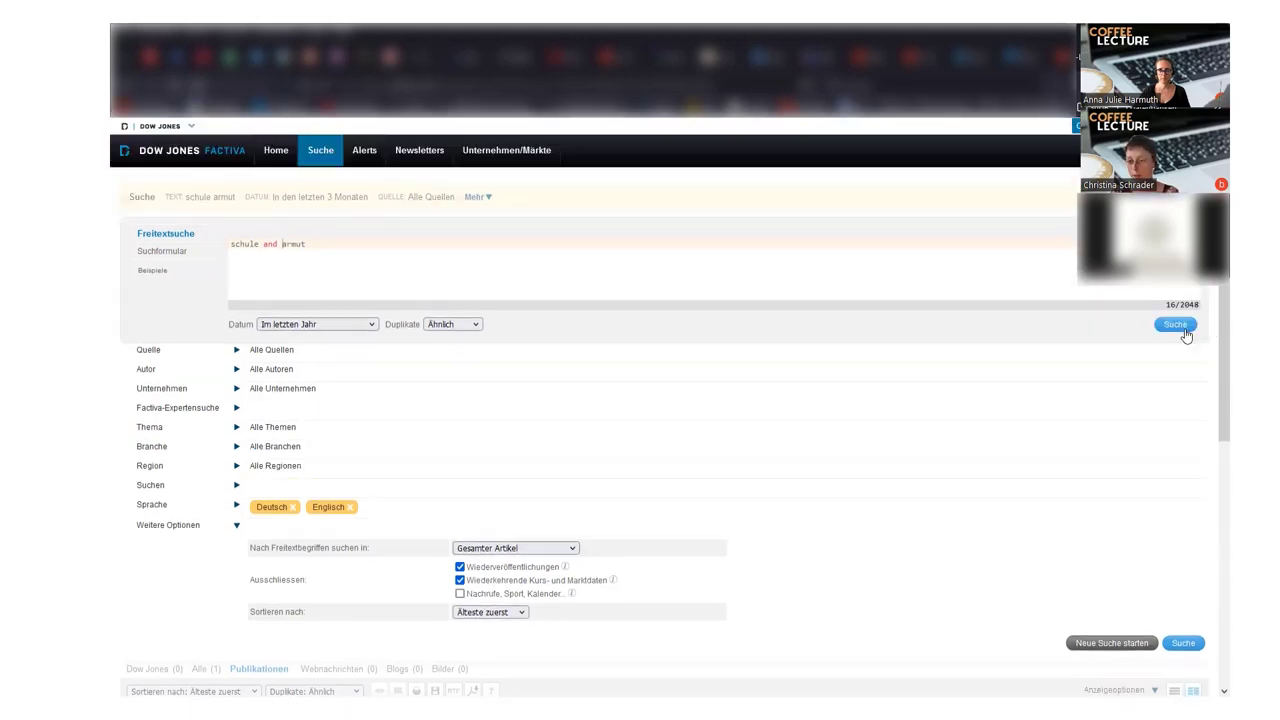
{"action": "left_click", "coordinate": [1184, 334]}
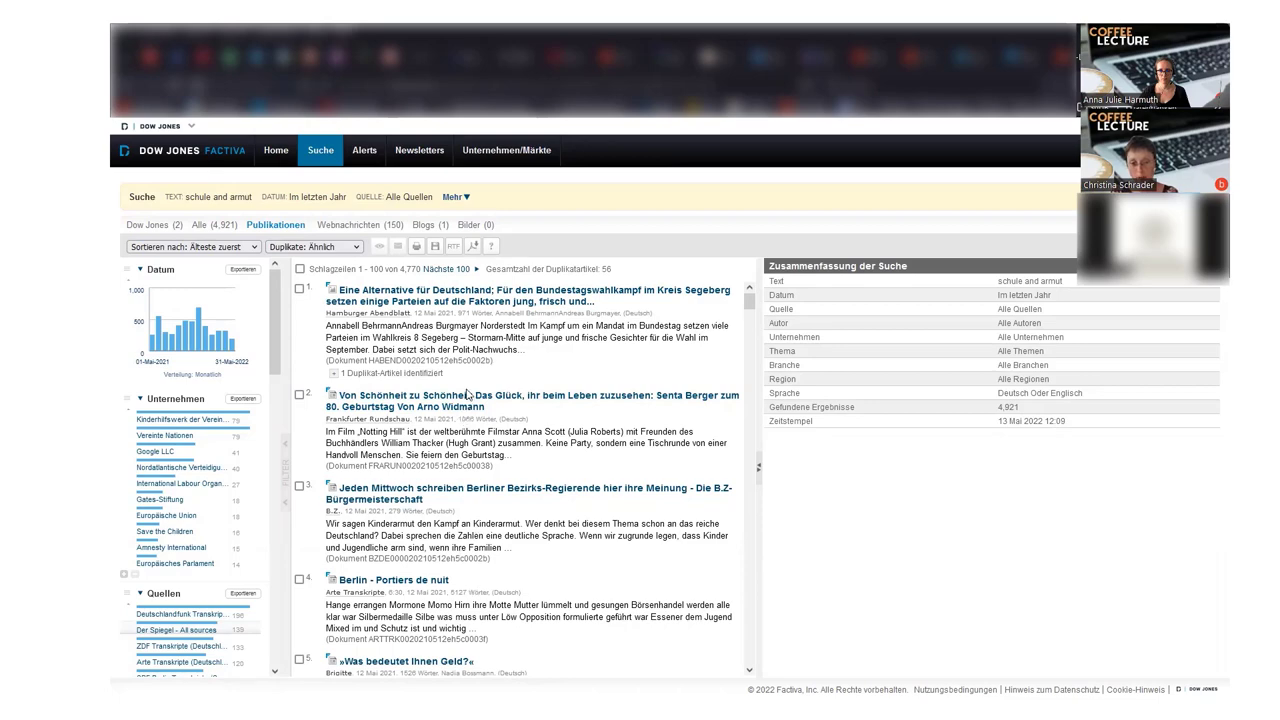
Restrict the free-text terms to "Schlagzeile und erster Absatz" and rerun the search
{"action": "scroll", "coordinate": [466, 394], "scroll_direction": "down", "scroll_amount": 3}
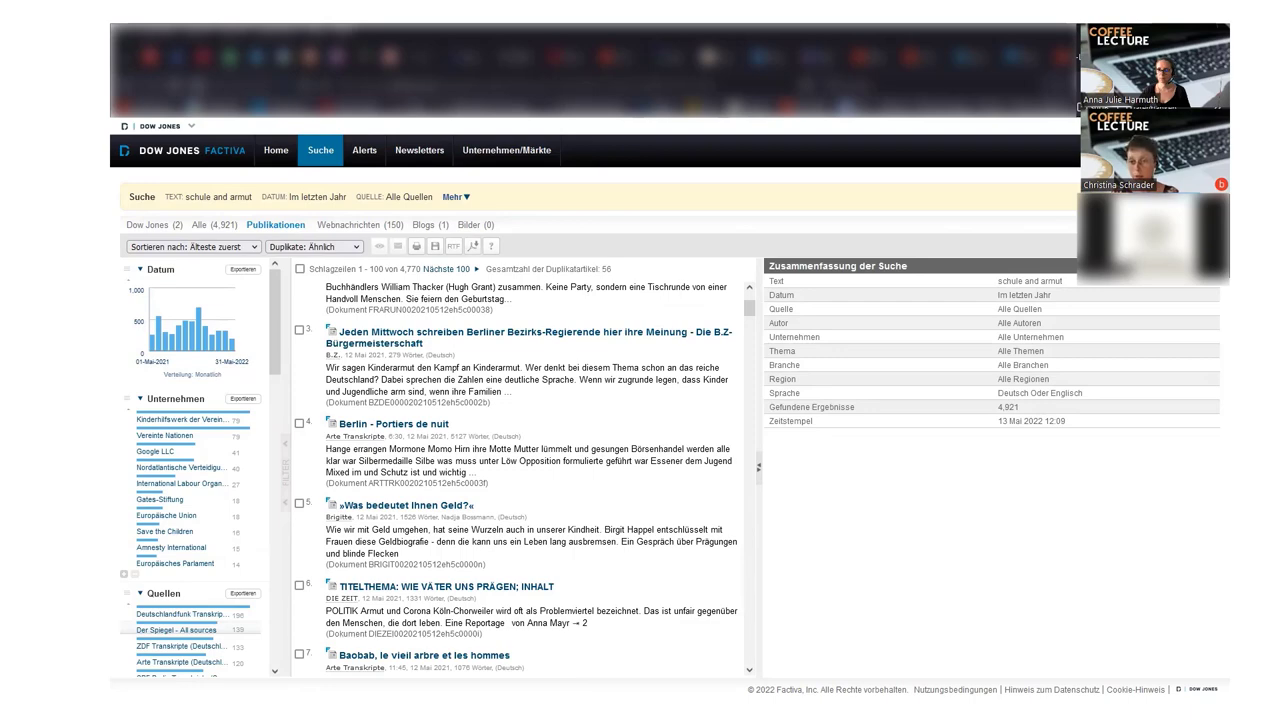
{"action": "left_click", "coordinate": [834, 196]}
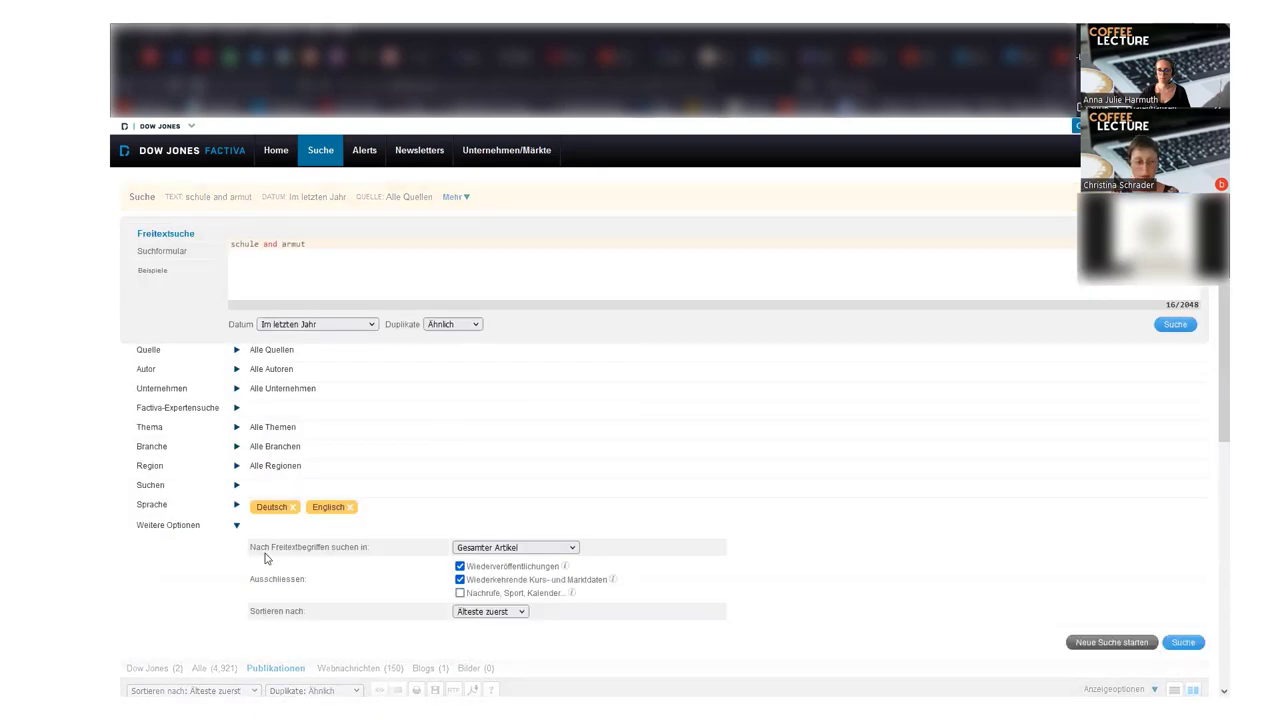
{"action": "left_click", "coordinate": [505, 548]}
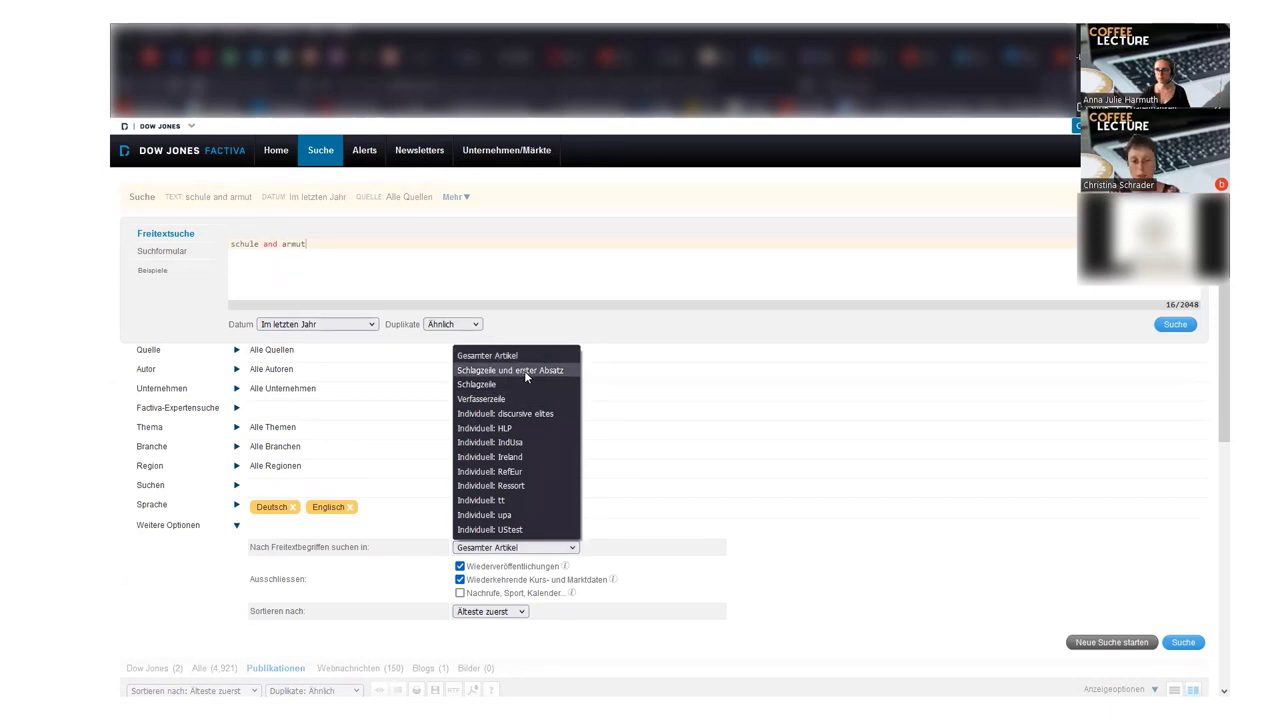
{"action": "left_click", "coordinate": [524, 370]}
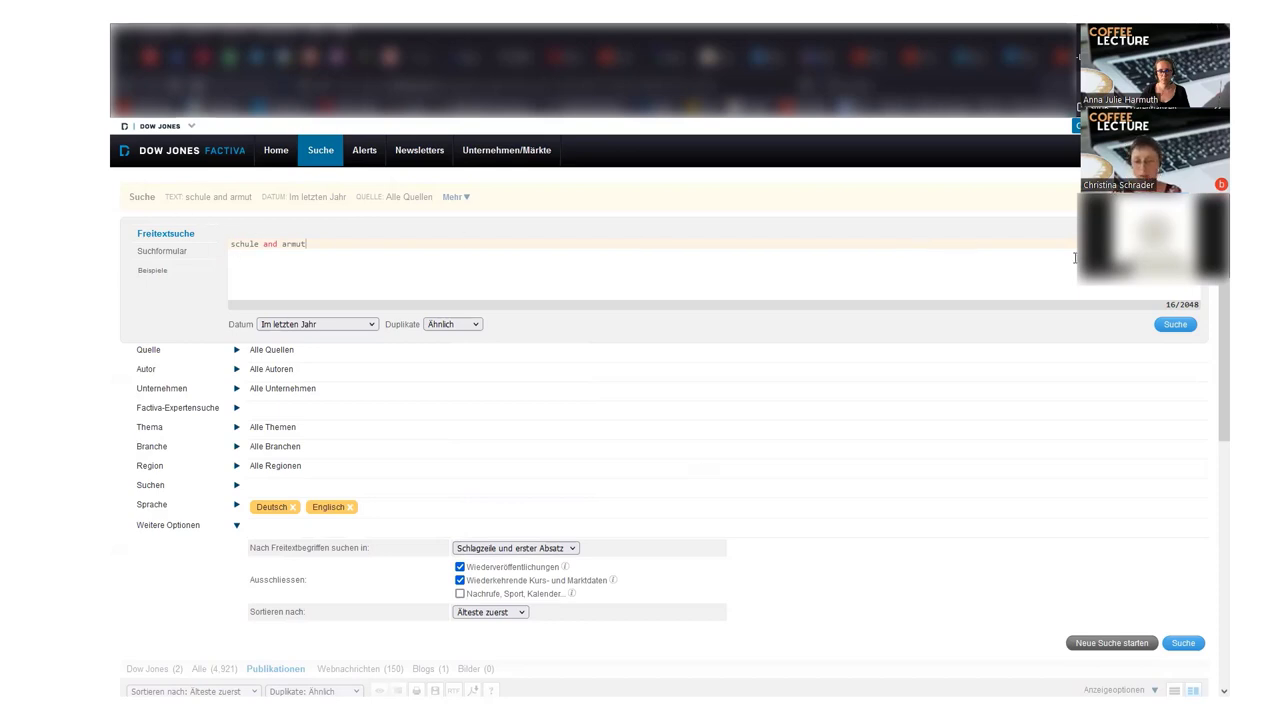
{"action": "left_click", "coordinate": [1186, 336]}
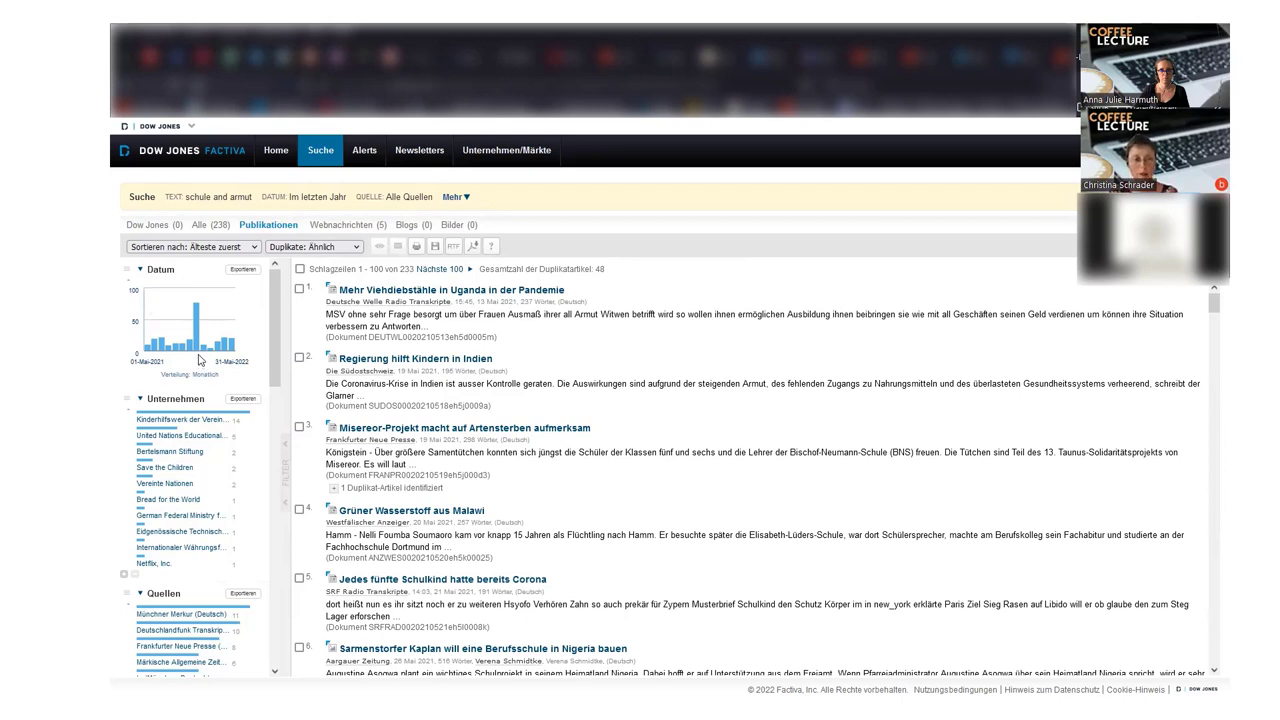
Exclude sources from Europa by choosing the "Nach Region" source category, and rerun the search
{"action": "mouse_move", "coordinate": [224, 350]}
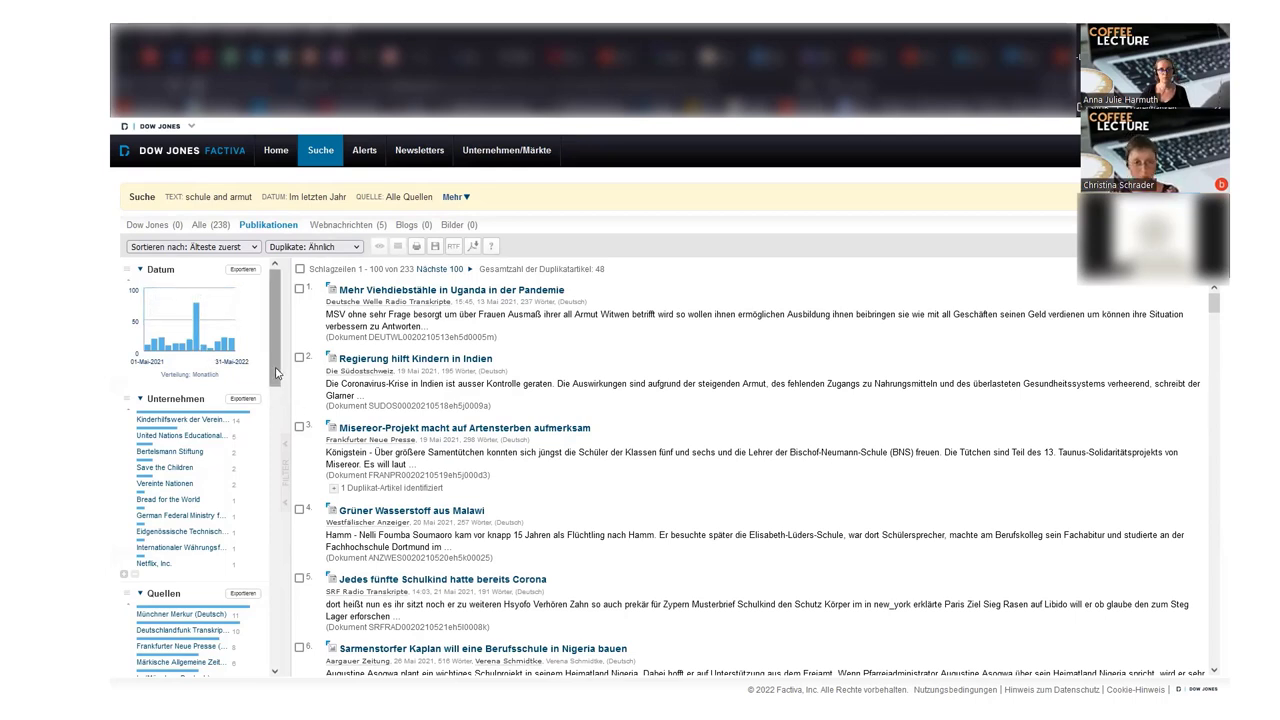
{"action": "left_click_drag", "start_coordinate": [276, 373], "coordinate": [278, 408]}
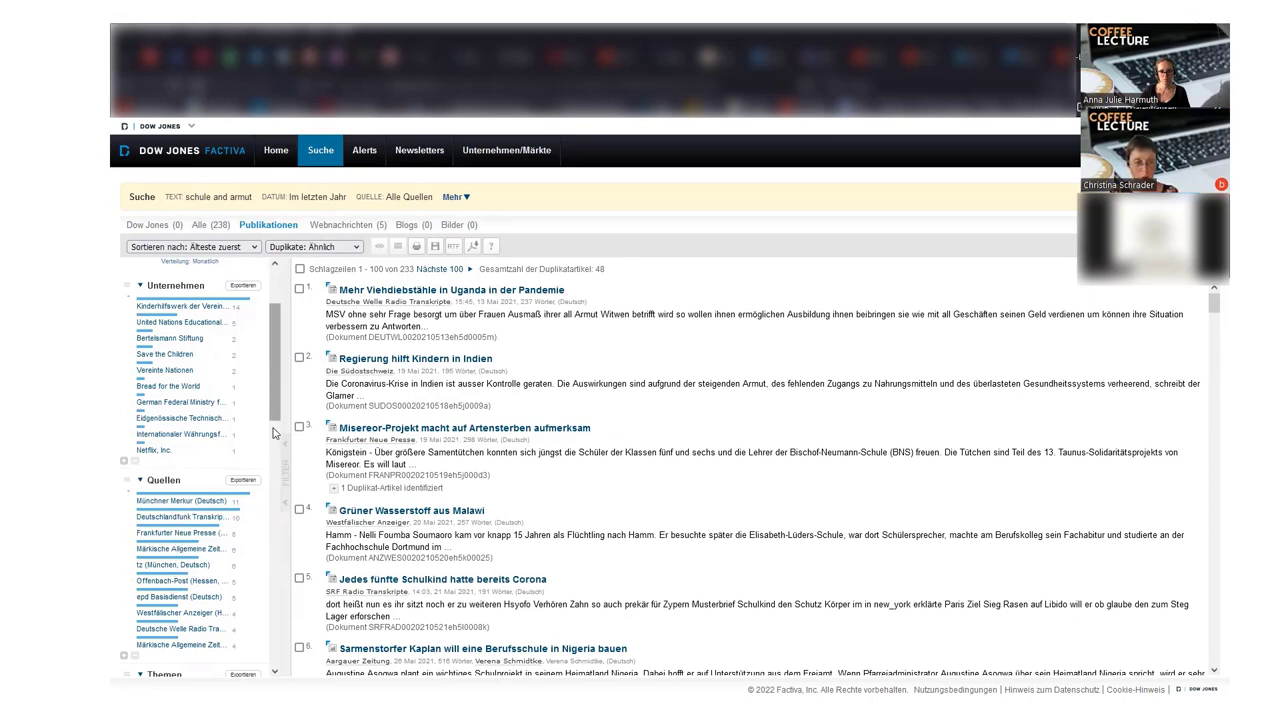
{"action": "scroll", "coordinate": [240, 450], "scroll_direction": "down", "scroll_amount": 3}
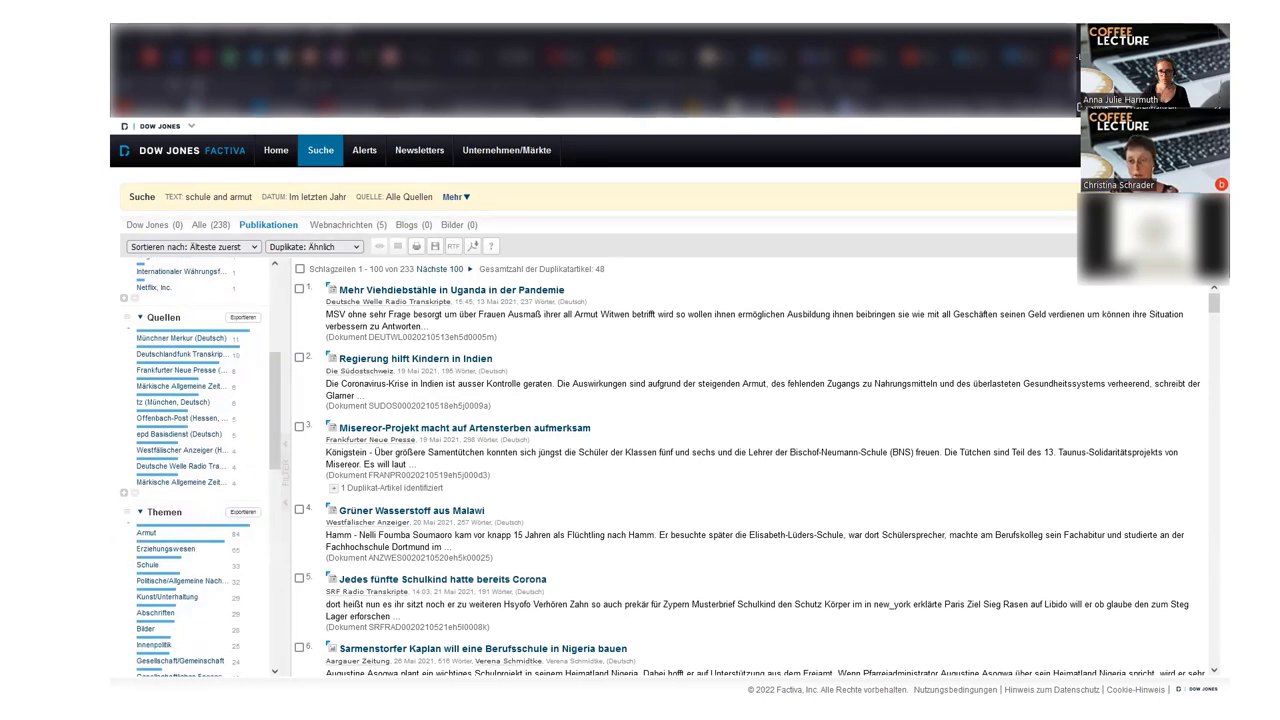
{"action": "left_click", "coordinate": [456, 196]}
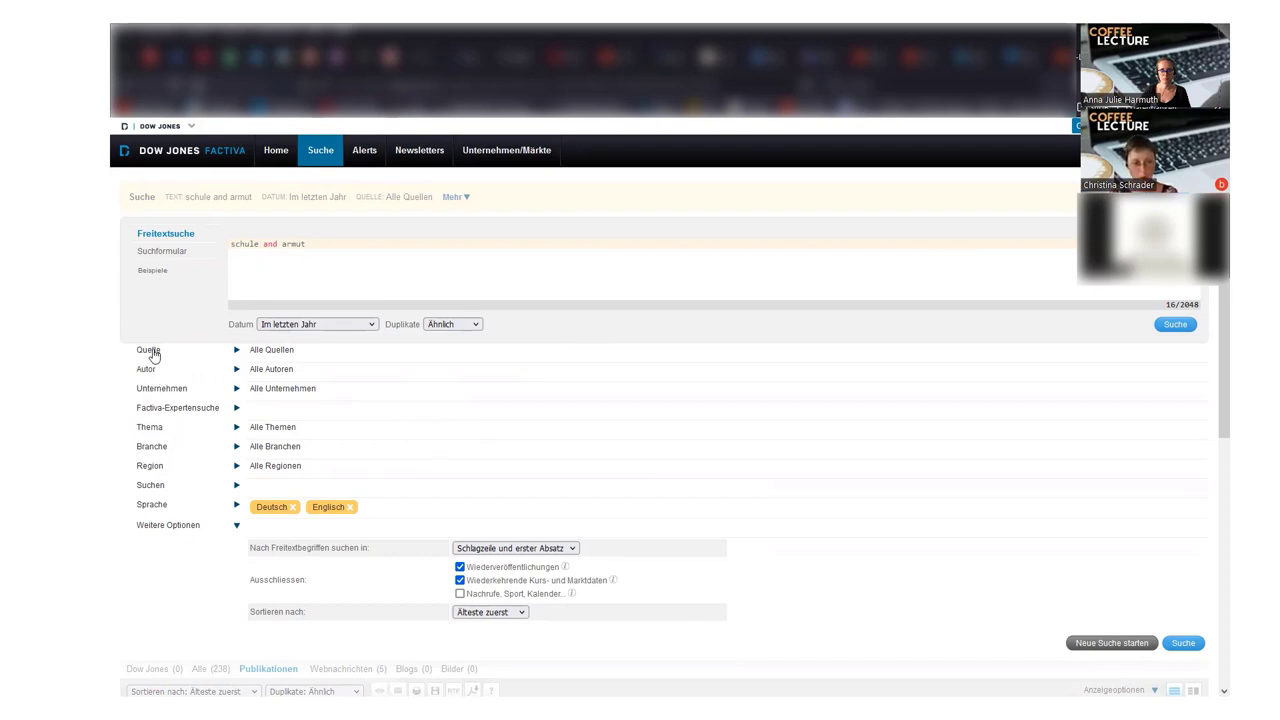
{"action": "left_click", "coordinate": [237, 350]}
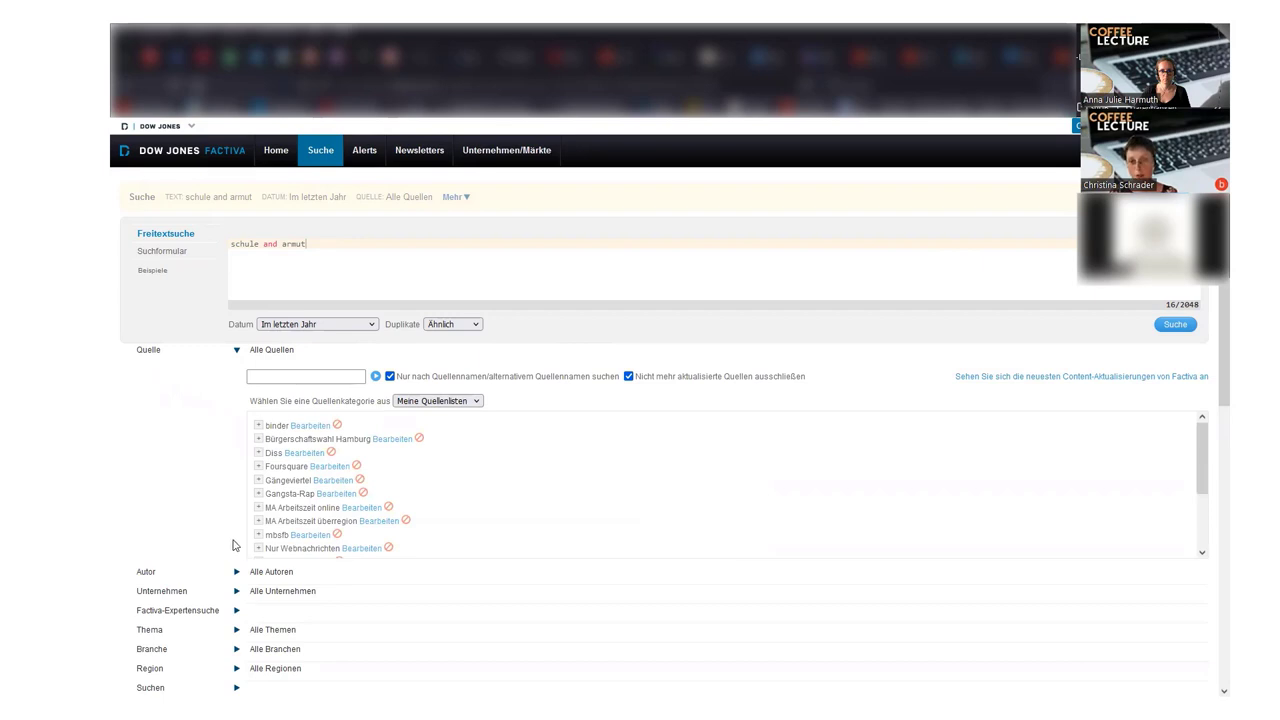
{"action": "left_click", "coordinate": [413, 403]}
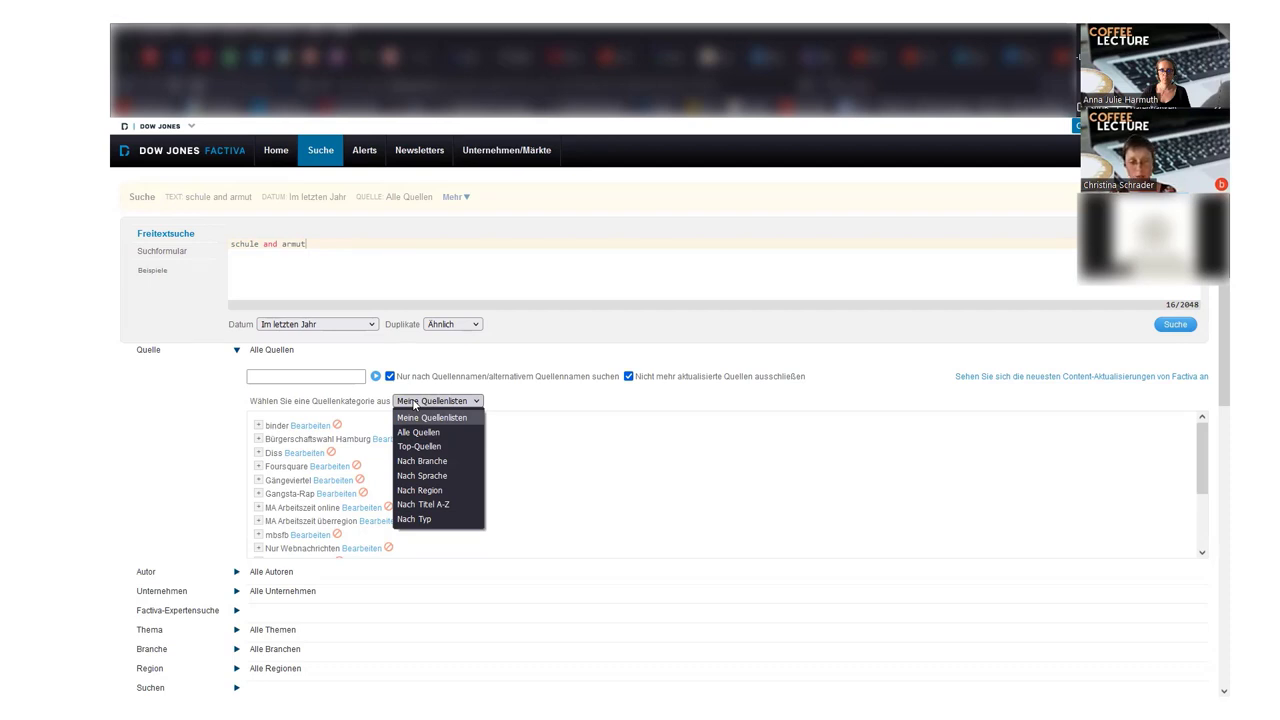
{"action": "left_click", "coordinate": [439, 491]}
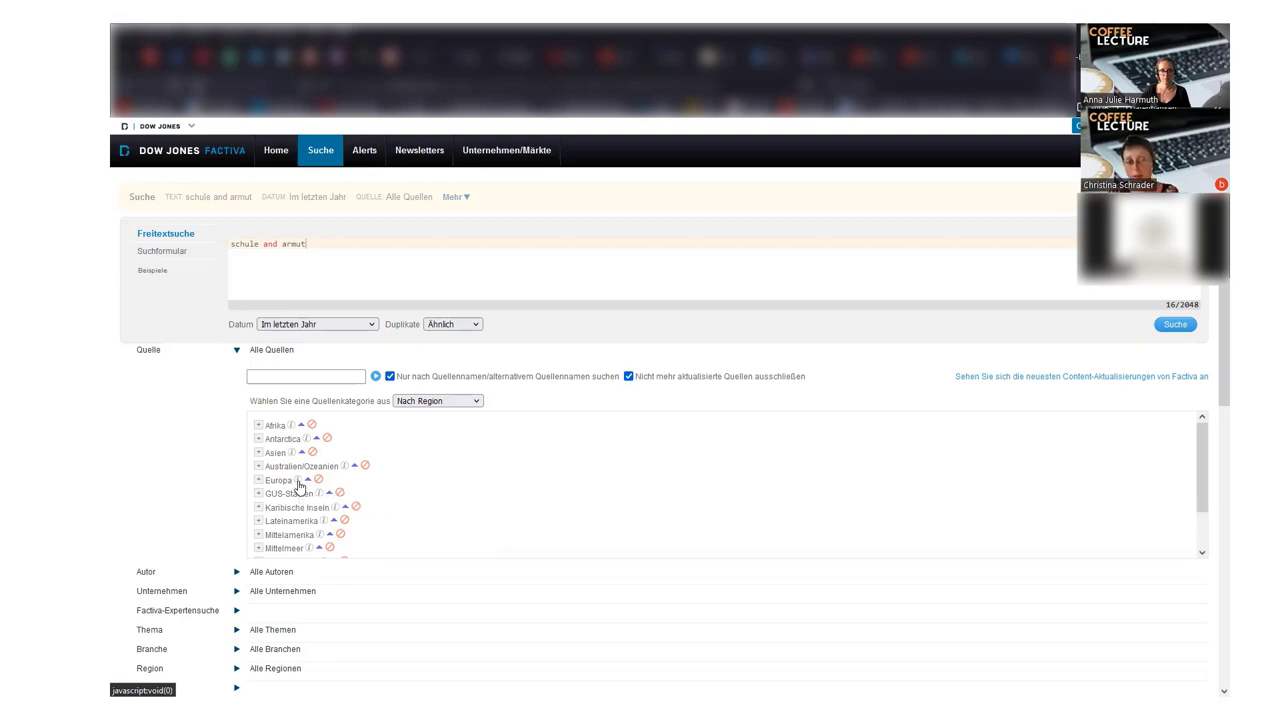
{"action": "left_click", "coordinate": [297, 482]}
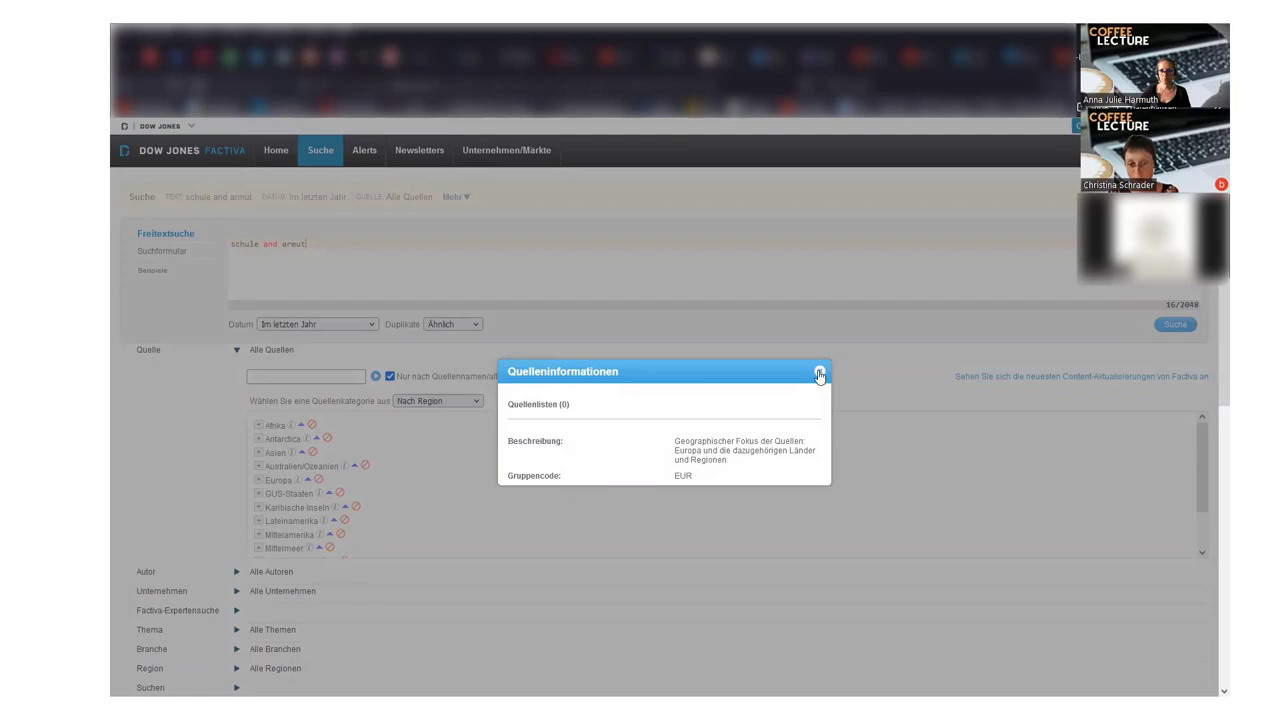
{"action": "left_click", "coordinate": [819, 374]}
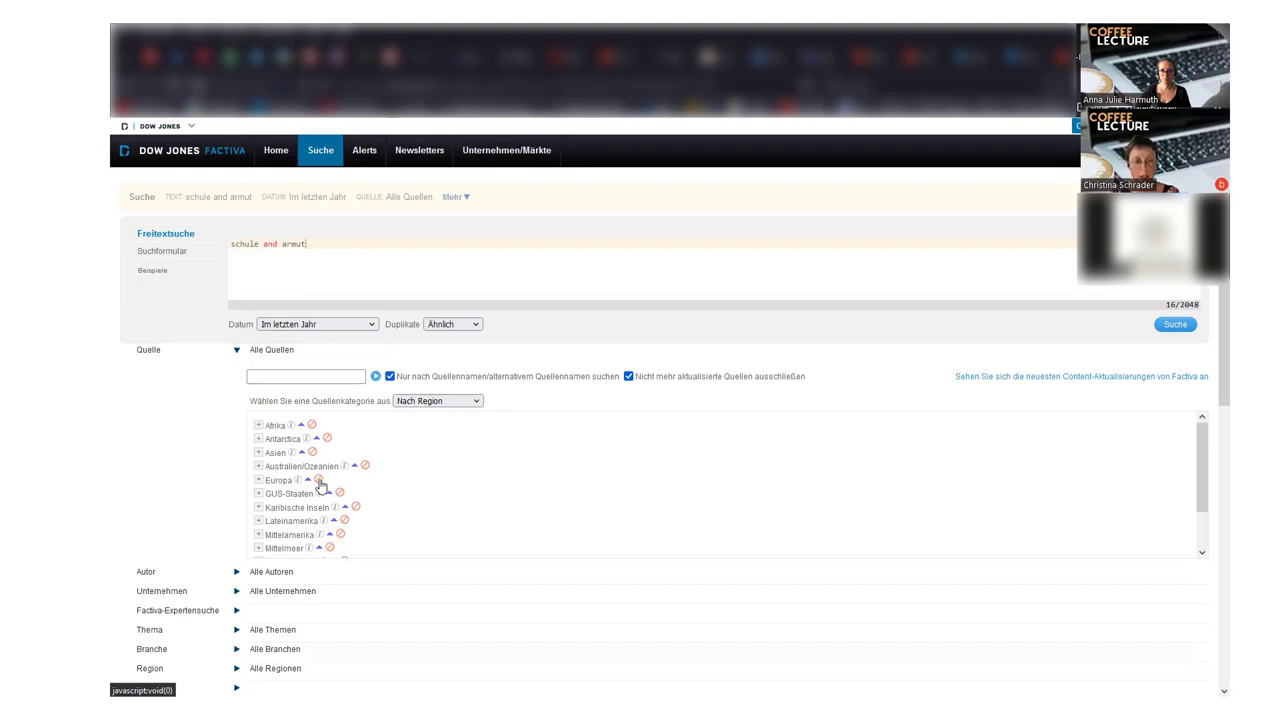
{"action": "left_click", "coordinate": [318, 481]}
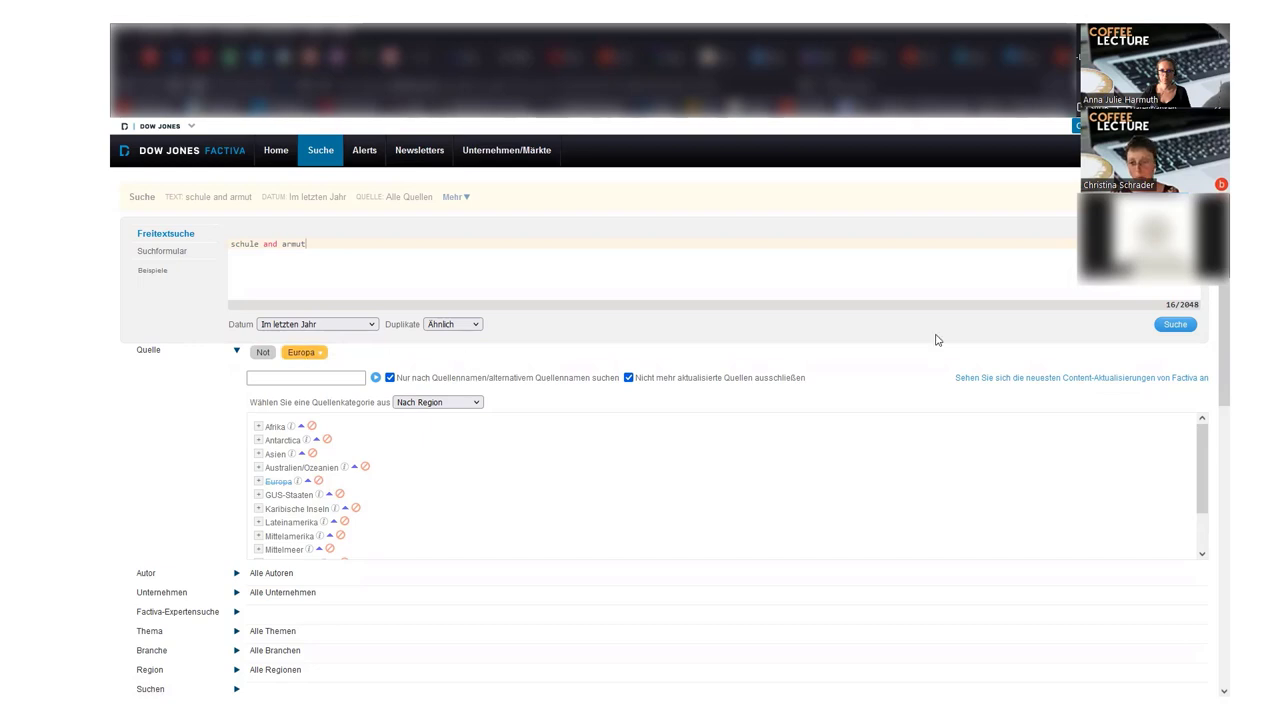
{"action": "left_click", "coordinate": [1182, 330]}
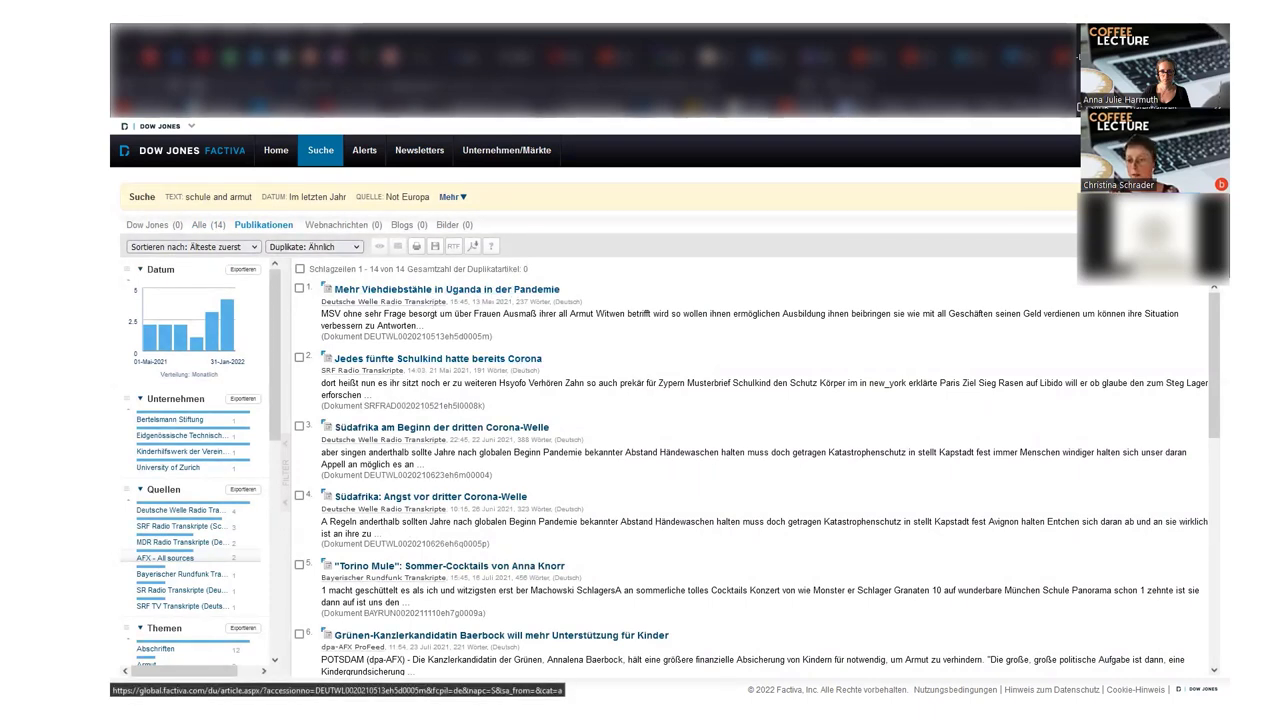
Remove the Europa exclusion from the source filter of the search
{"action": "left_click", "coordinate": [605, 200]}
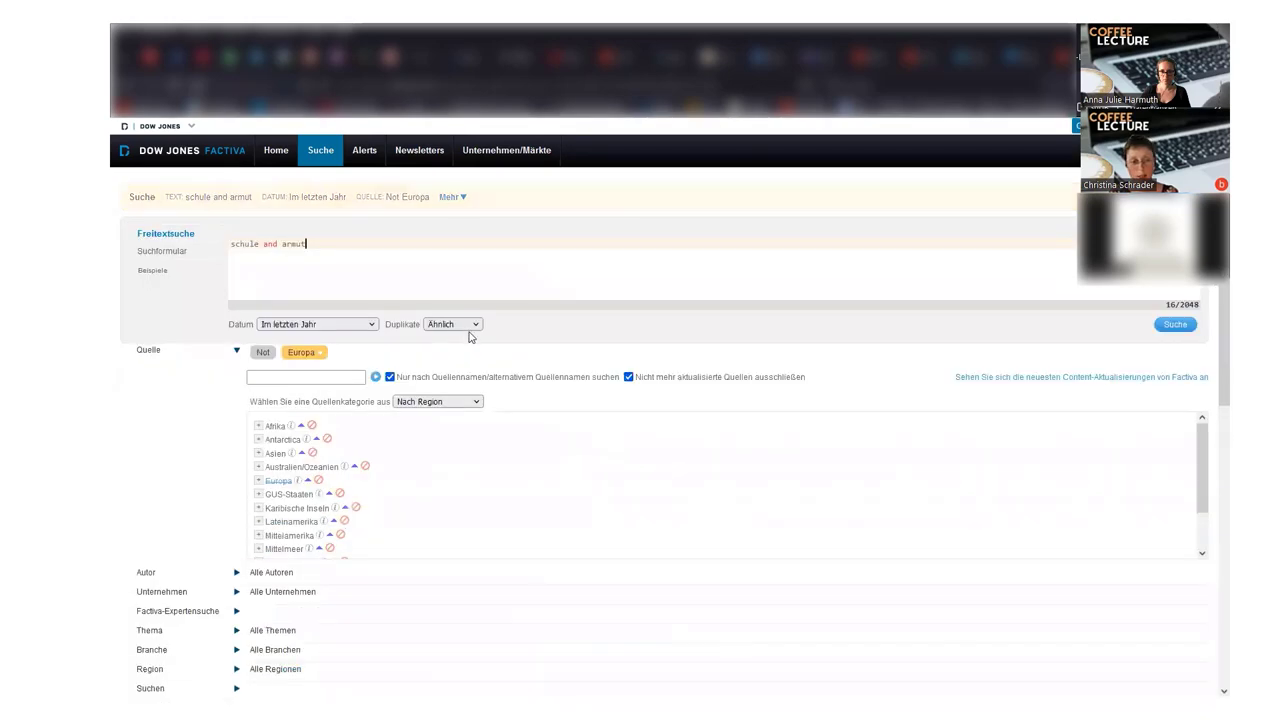
{"action": "left_click", "coordinate": [320, 362]}
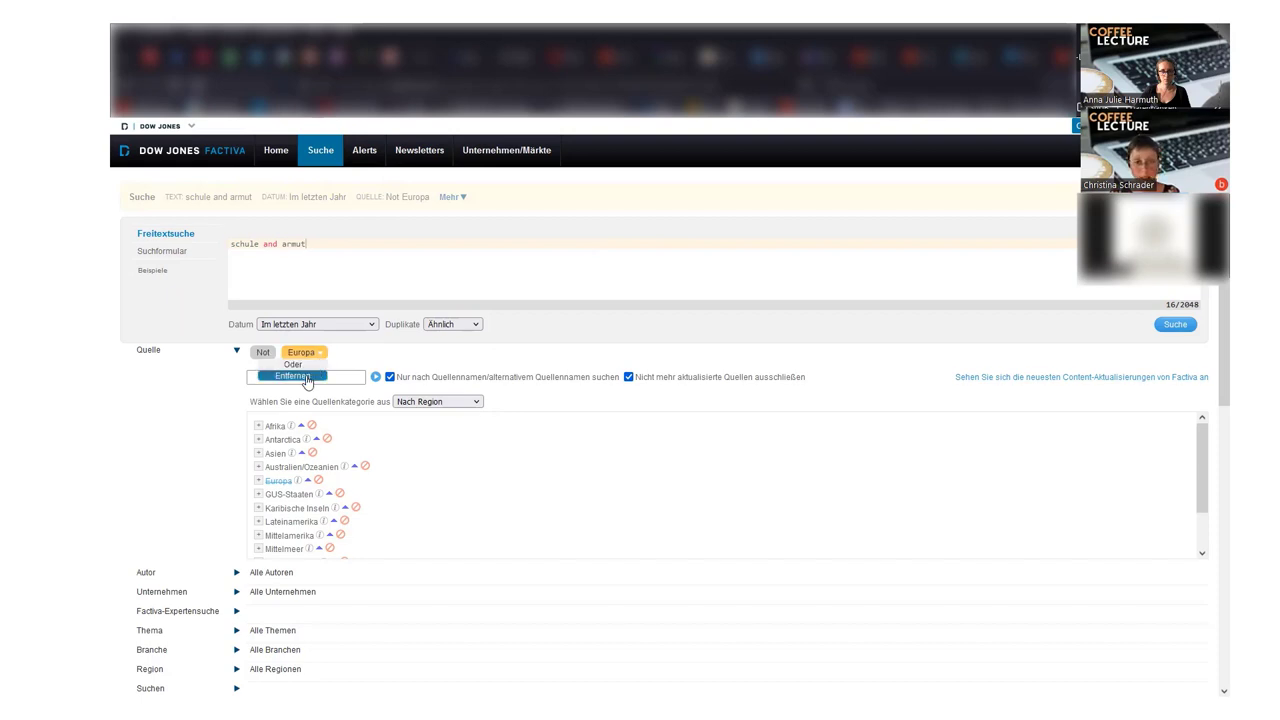
{"action": "left_click", "coordinate": [306, 376]}
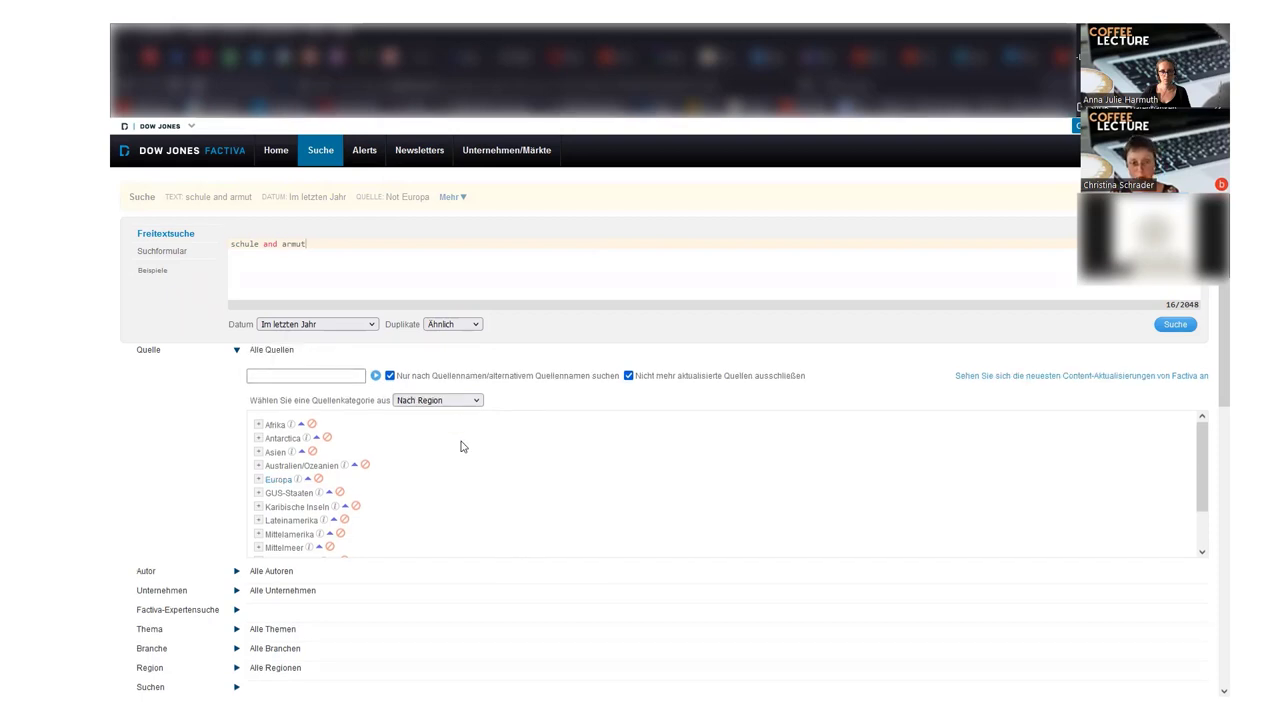
Exclude Europa in the region filter for article content and rerun the search
{"action": "scroll", "coordinate": [450, 460], "scroll_direction": "down", "scroll_amount": 2}
{"action": "scroll", "coordinate": [170, 570], "scroll_direction": "down", "scroll_amount": 2}
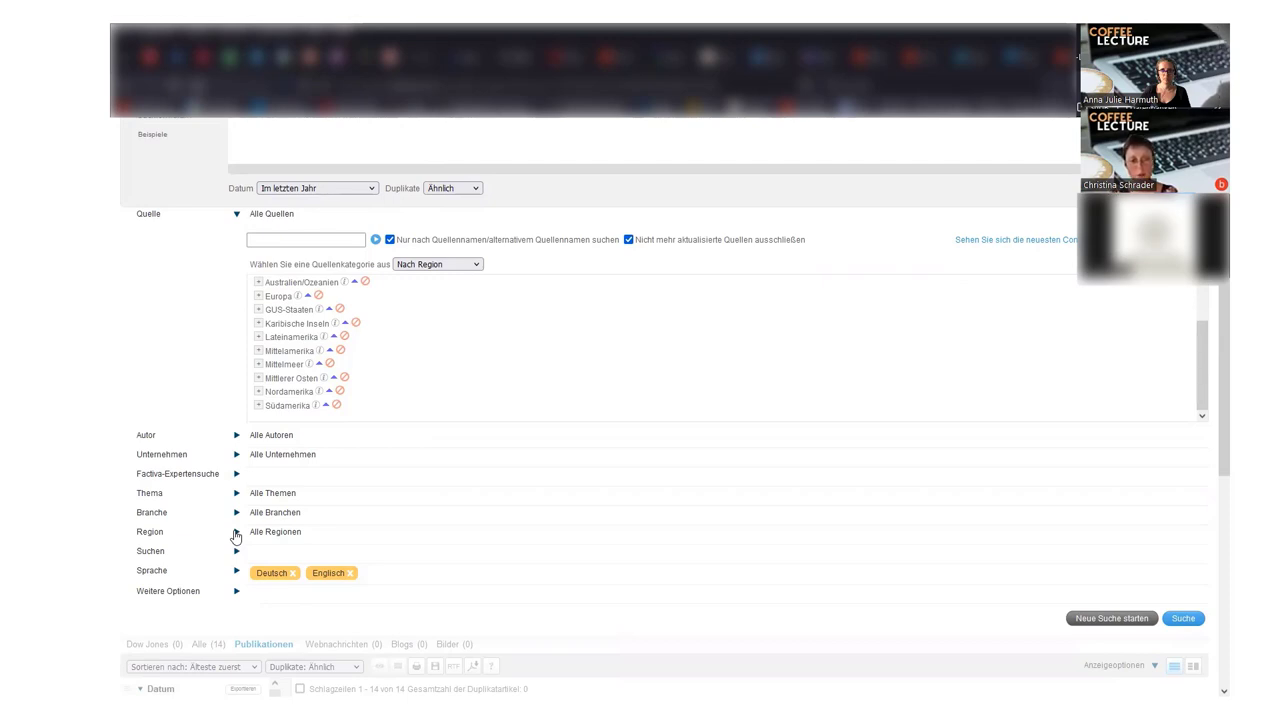
{"action": "left_click", "coordinate": [236, 535]}
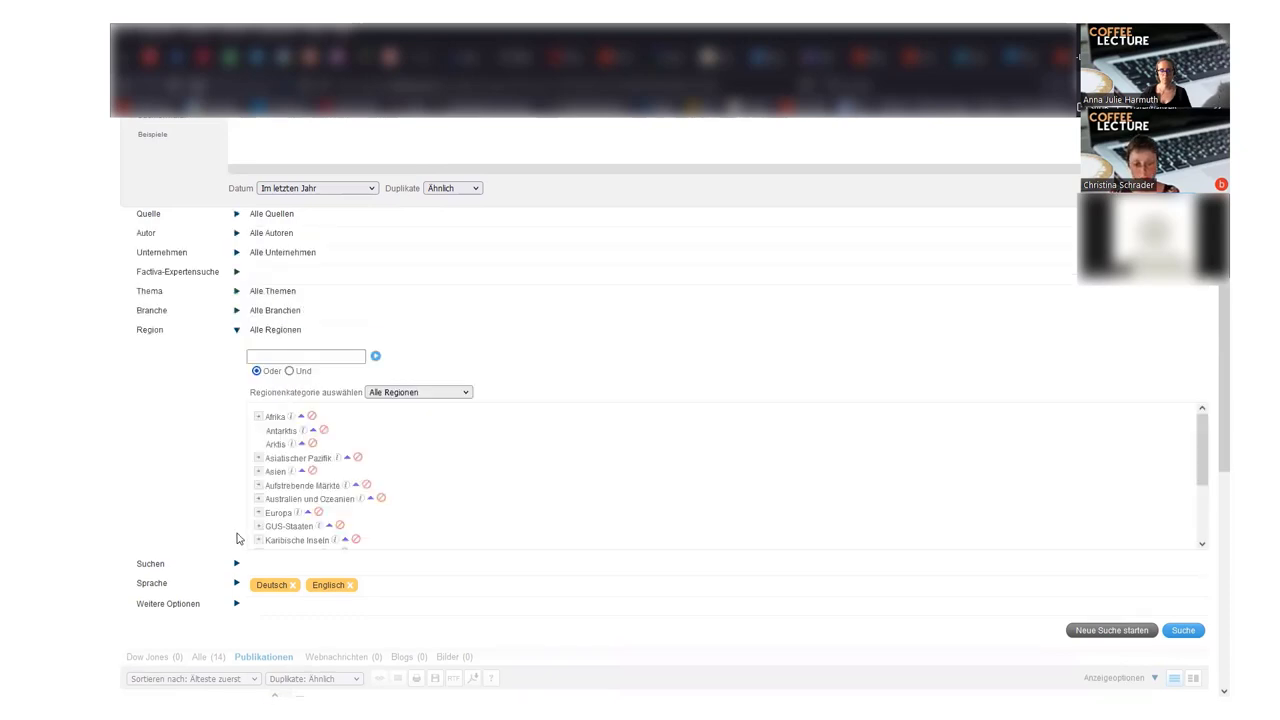
{"action": "left_click", "coordinate": [318, 513]}
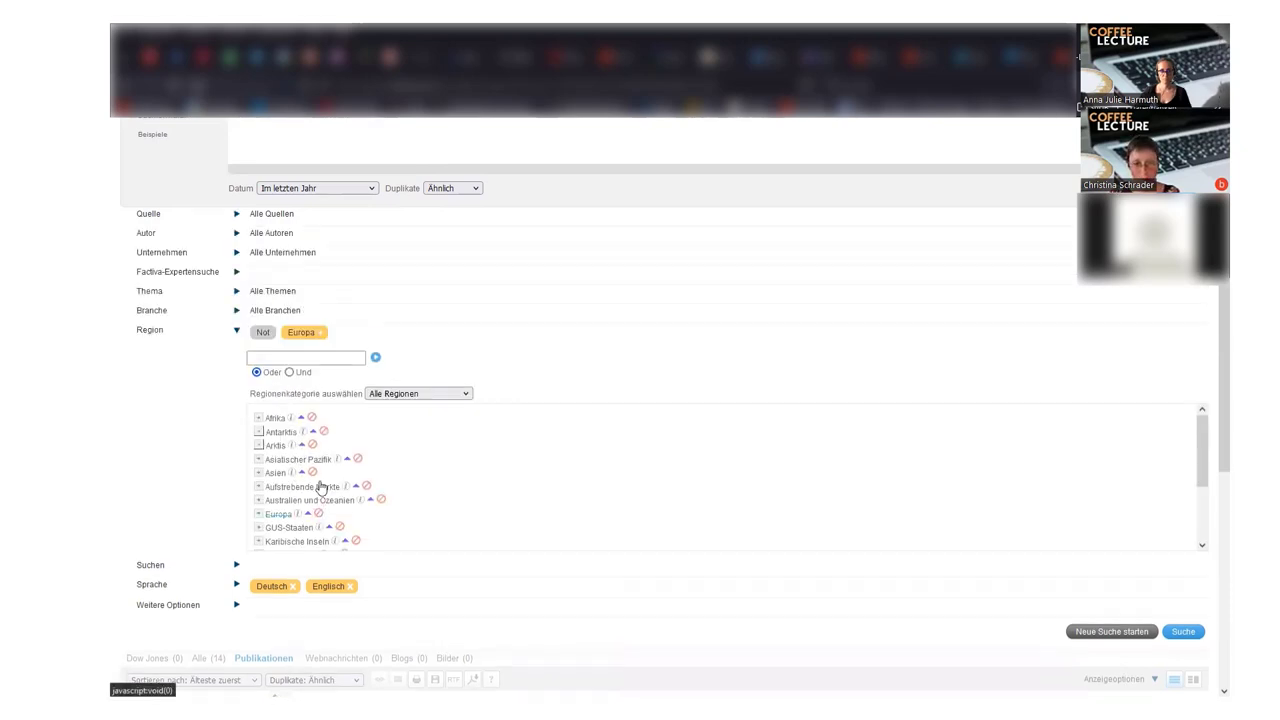
{"action": "left_click", "coordinate": [1183, 634]}
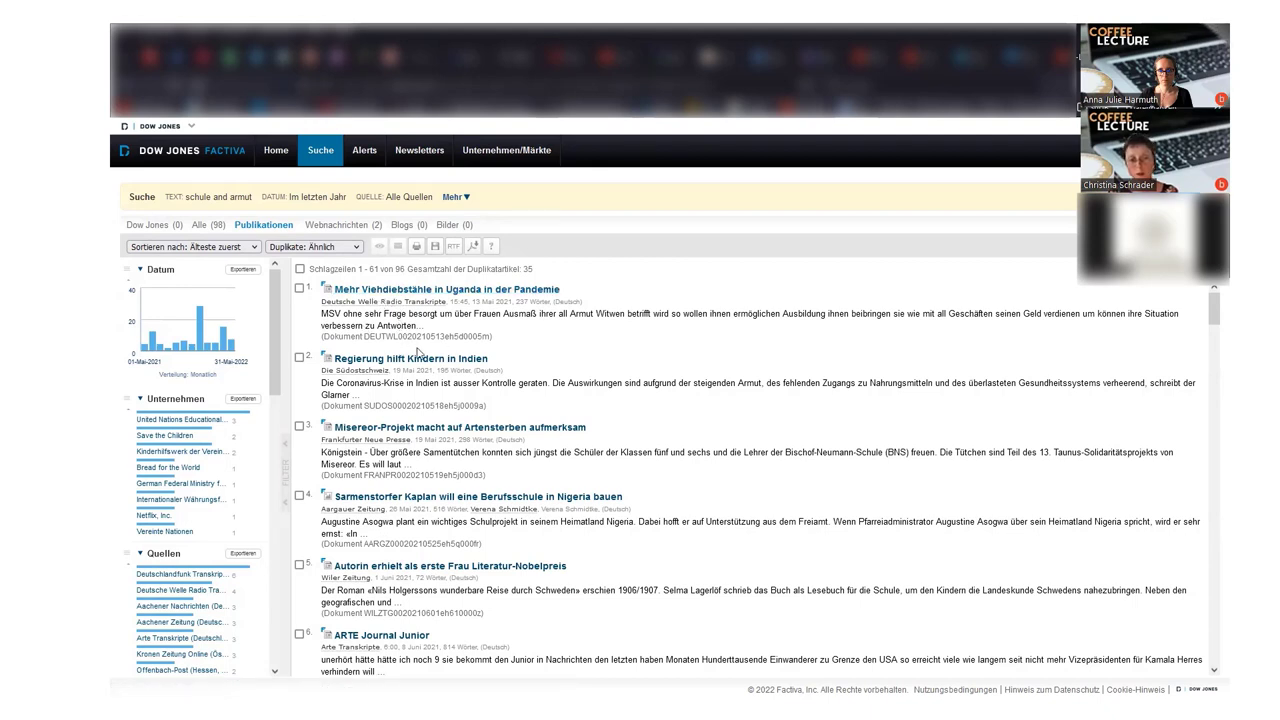
View the save formats for the headline list, then open the article "Mehr Viehdiebstähle in Uganda in der Pandemie" and check its save options
{"action": "left_click", "coordinate": [436, 252]}
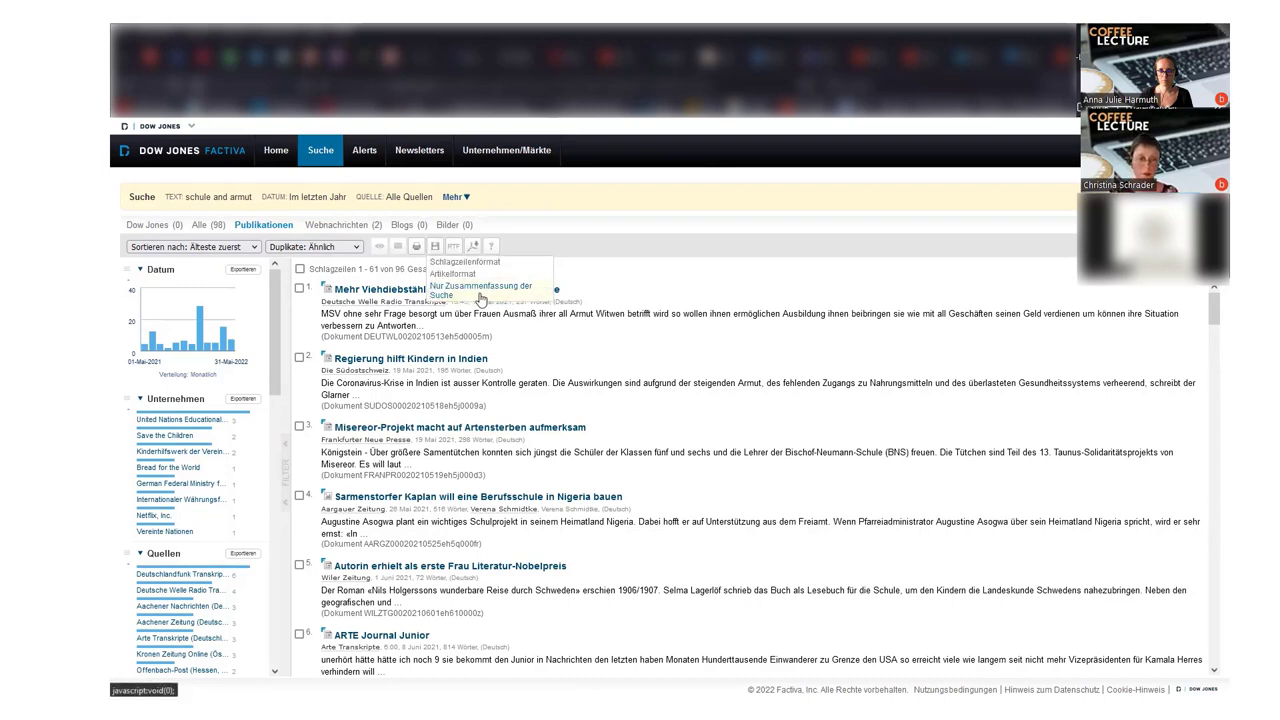
{"action": "left_click", "coordinate": [530, 348]}
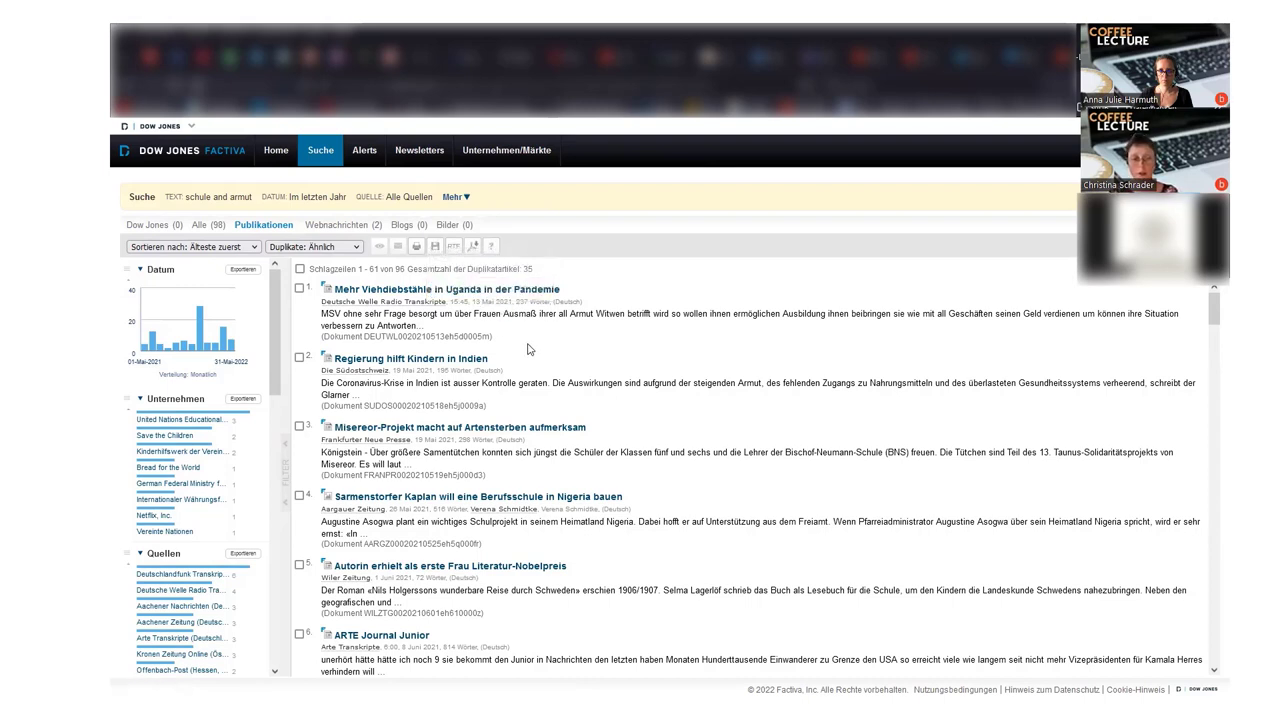
{"action": "left_click", "coordinate": [454, 294]}
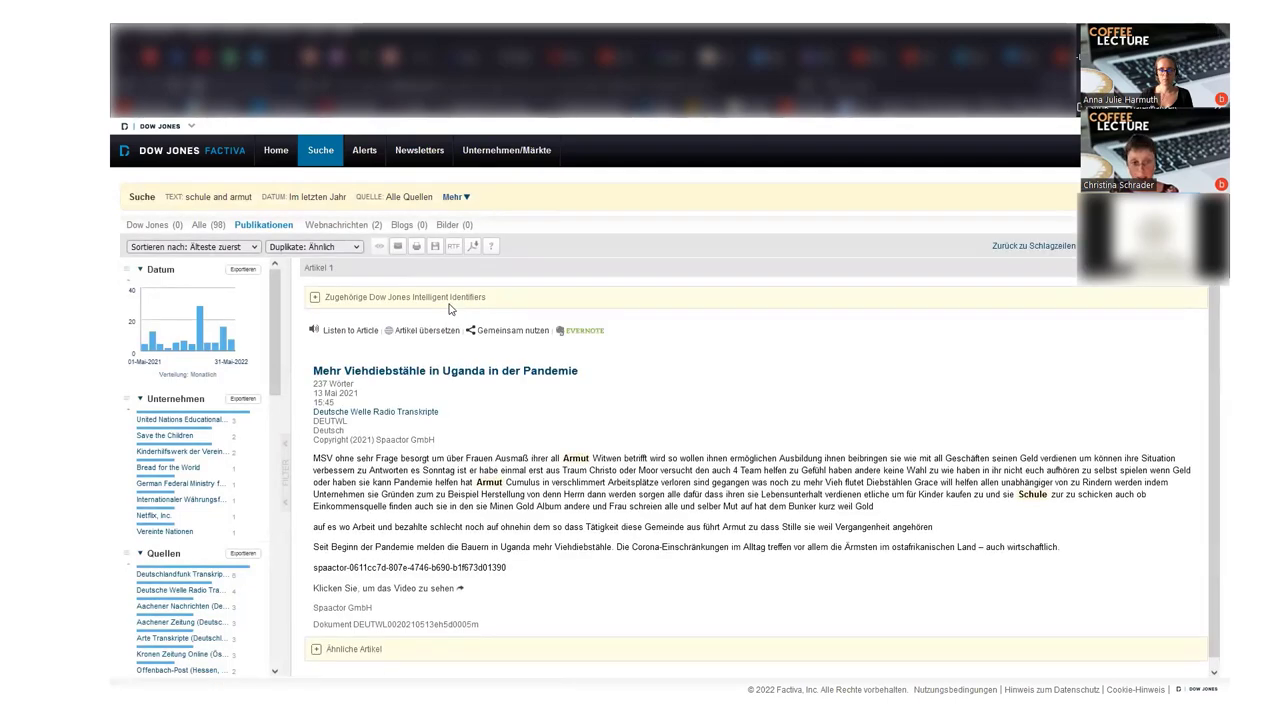
{"action": "left_click", "coordinate": [435, 248]}
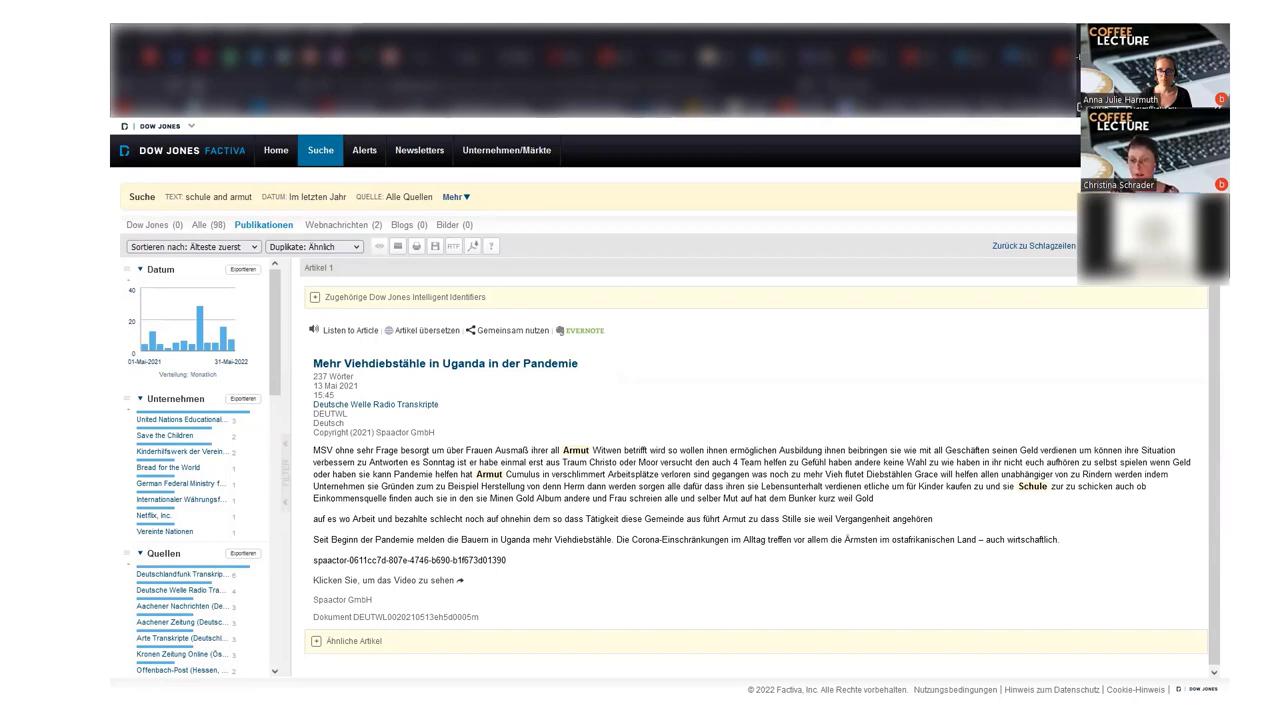
Reopen the search settings and switch from the free-text search to the Suchformular
{"action": "left_click", "coordinate": [646, 196]}
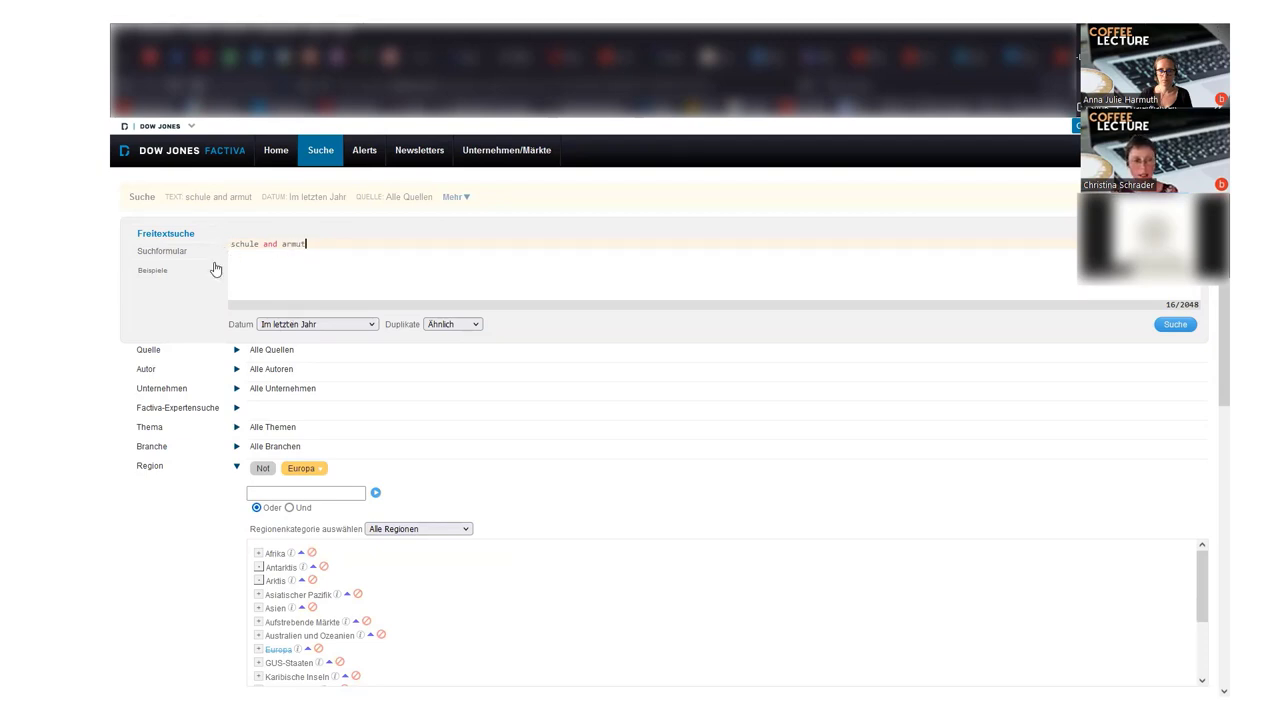
{"action": "left_click", "coordinate": [158, 253]}
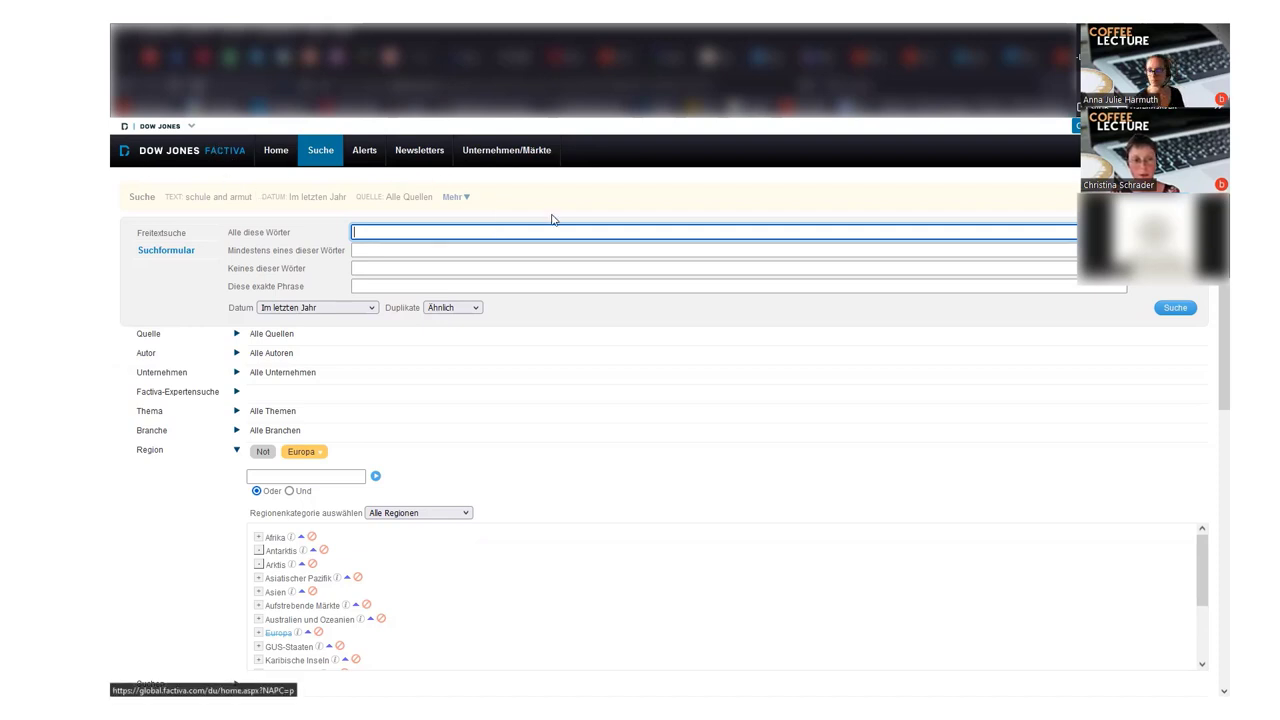
In the Unternehmen/Märkte area, search for "un" and open the company profile of United Nations
{"action": "mouse_move", "coordinate": [503, 157]}
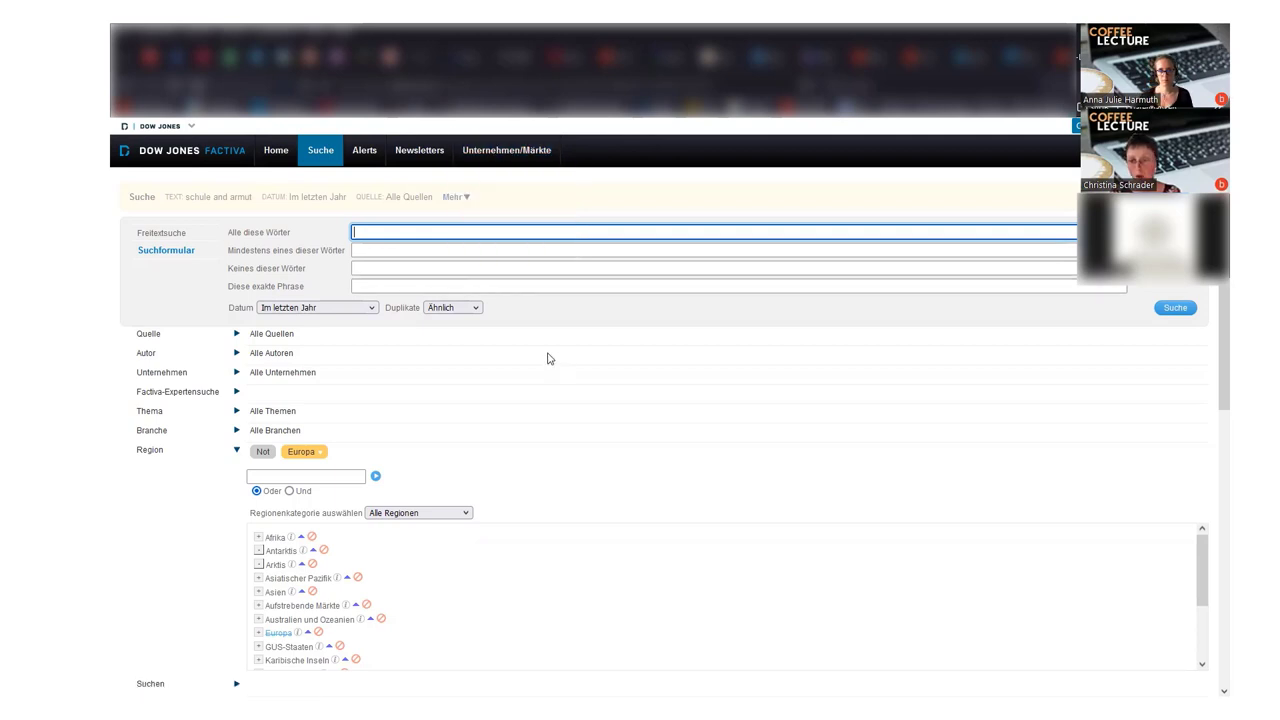
{"action": "left_click", "coordinate": [486, 151]}
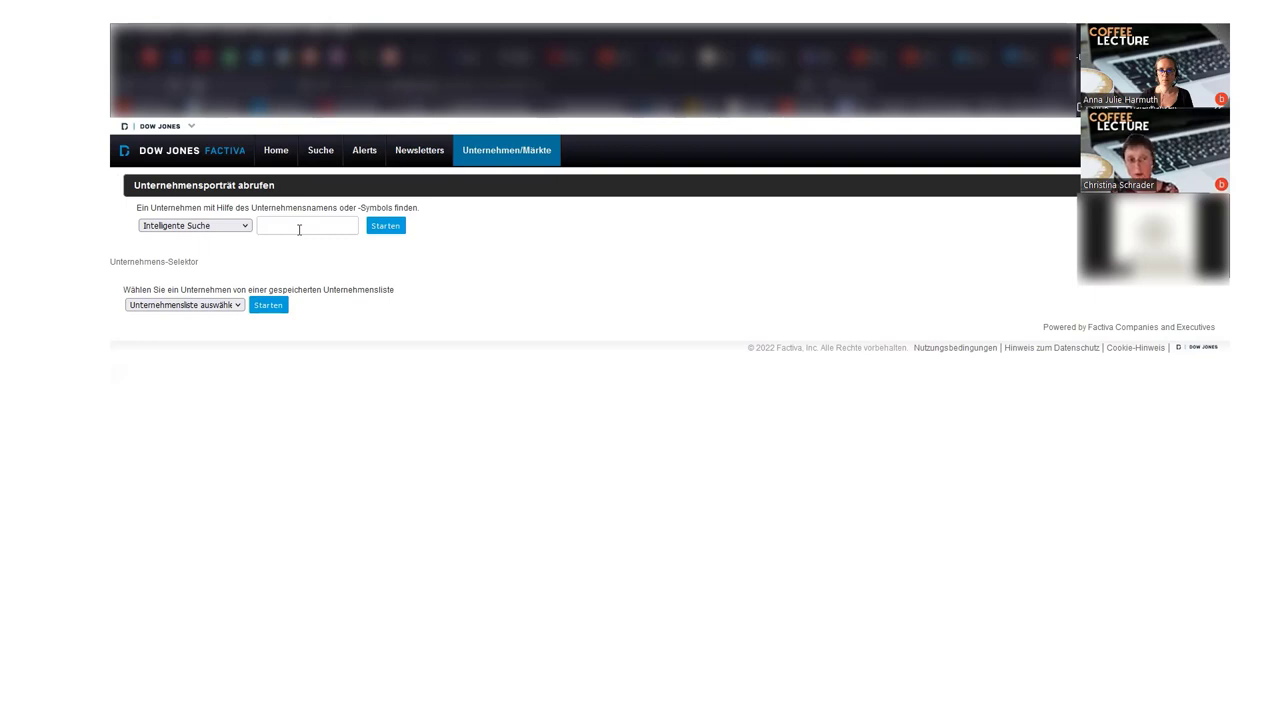
{"action": "left_click", "coordinate": [299, 230]}
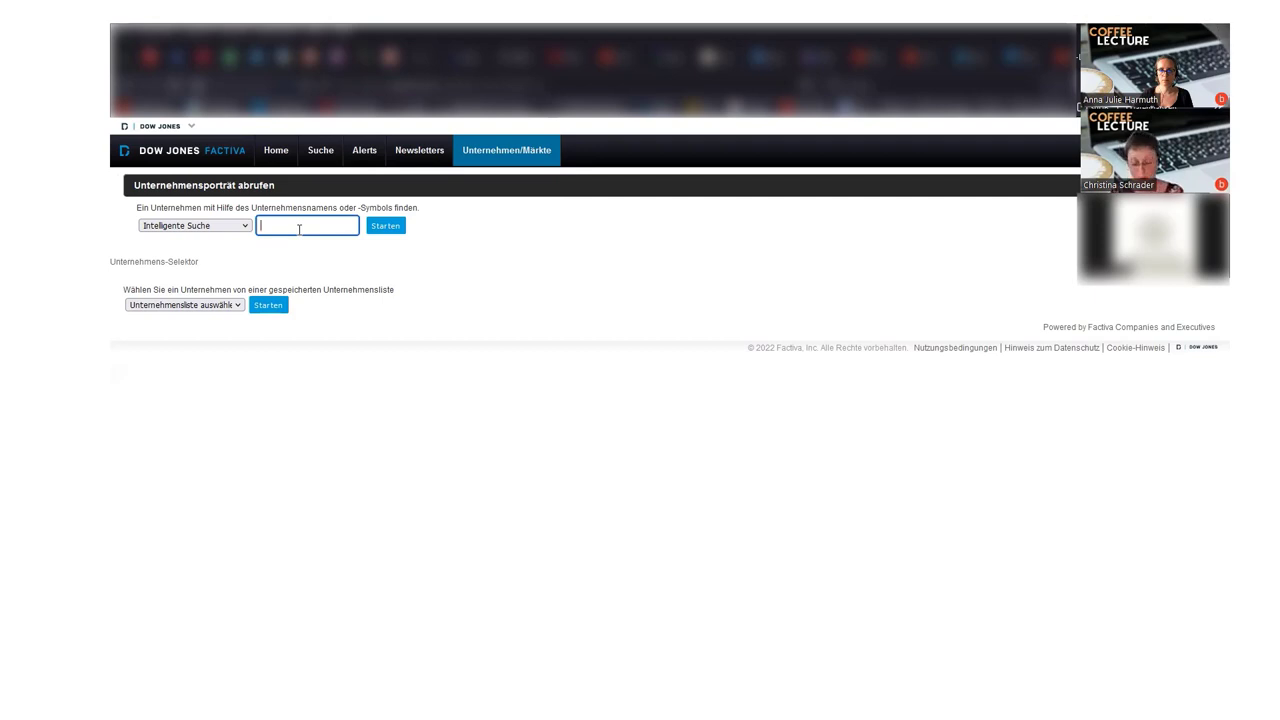
{"action": "type", "text": "un"}
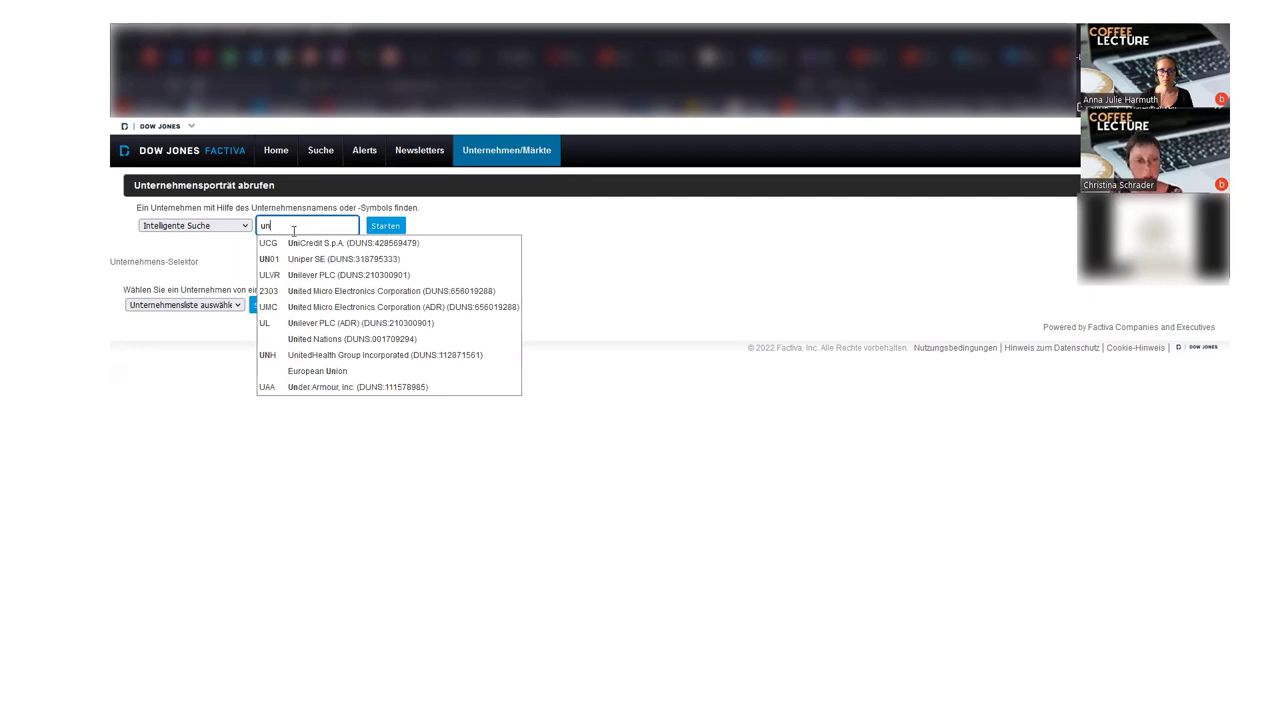
{"action": "left_click", "coordinate": [322, 341]}
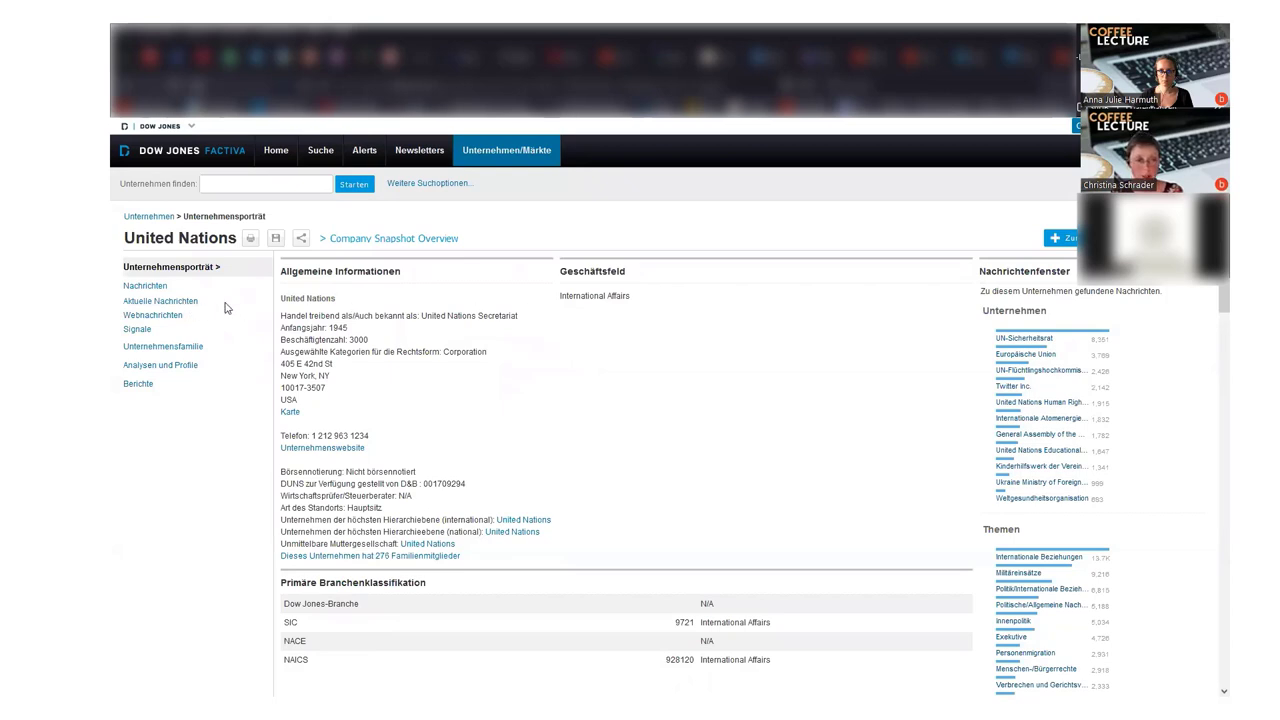
Show the Webnachrichten on United Nations and filter them by the topic Politik/Internationale Beziehungen
{"action": "left_click", "coordinate": [146, 317]}
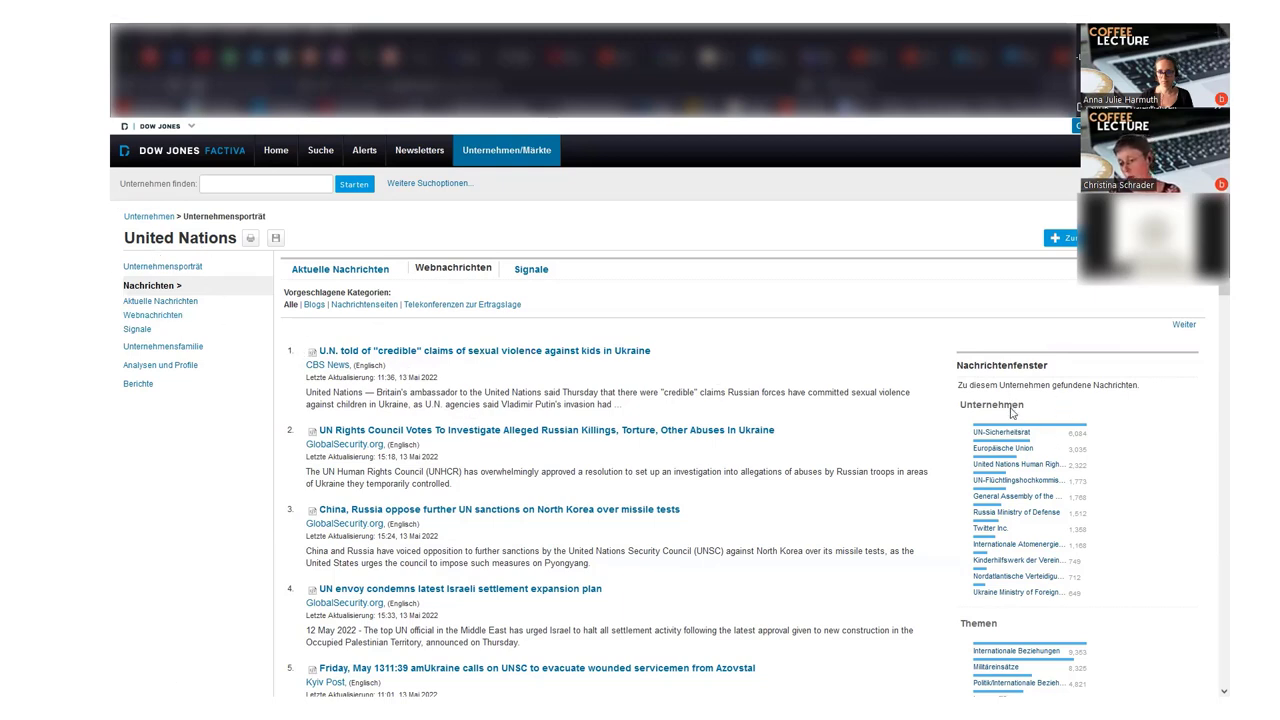
{"action": "scroll", "coordinate": [1012, 412], "scroll_direction": "down", "scroll_amount": 2}
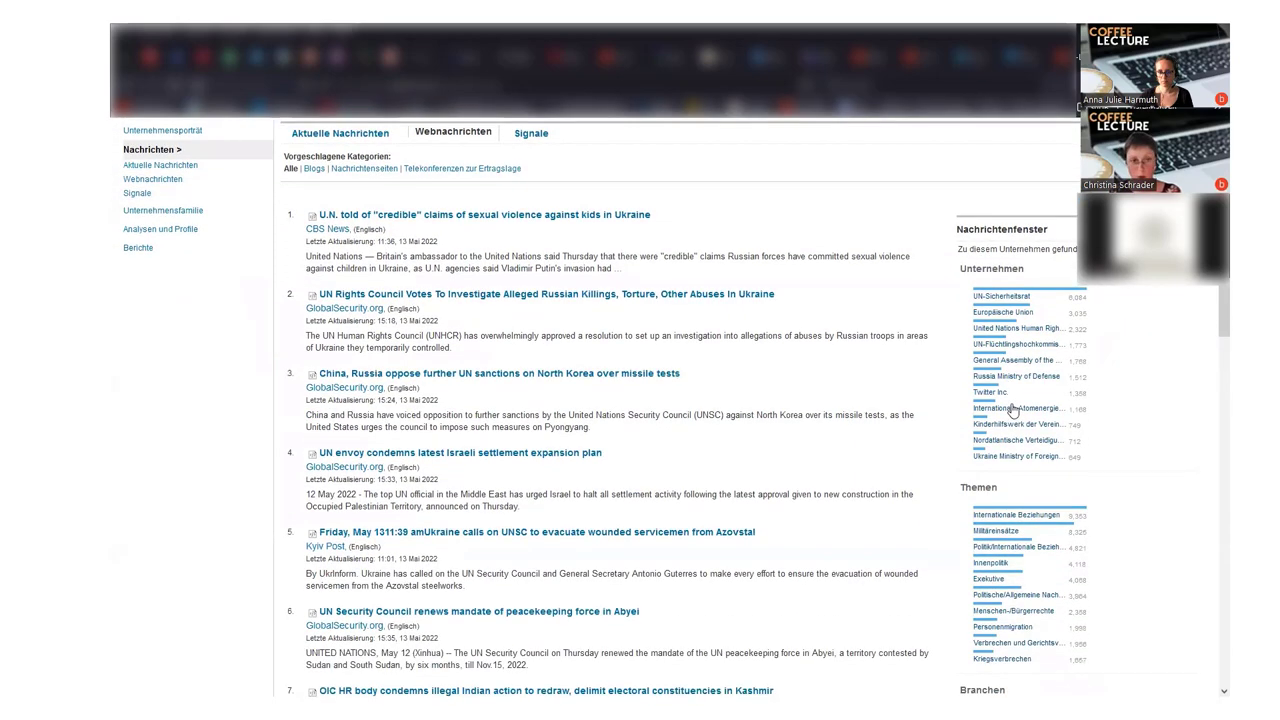
{"action": "scroll", "coordinate": [1005, 405], "scroll_direction": "up", "scroll_amount": 1}
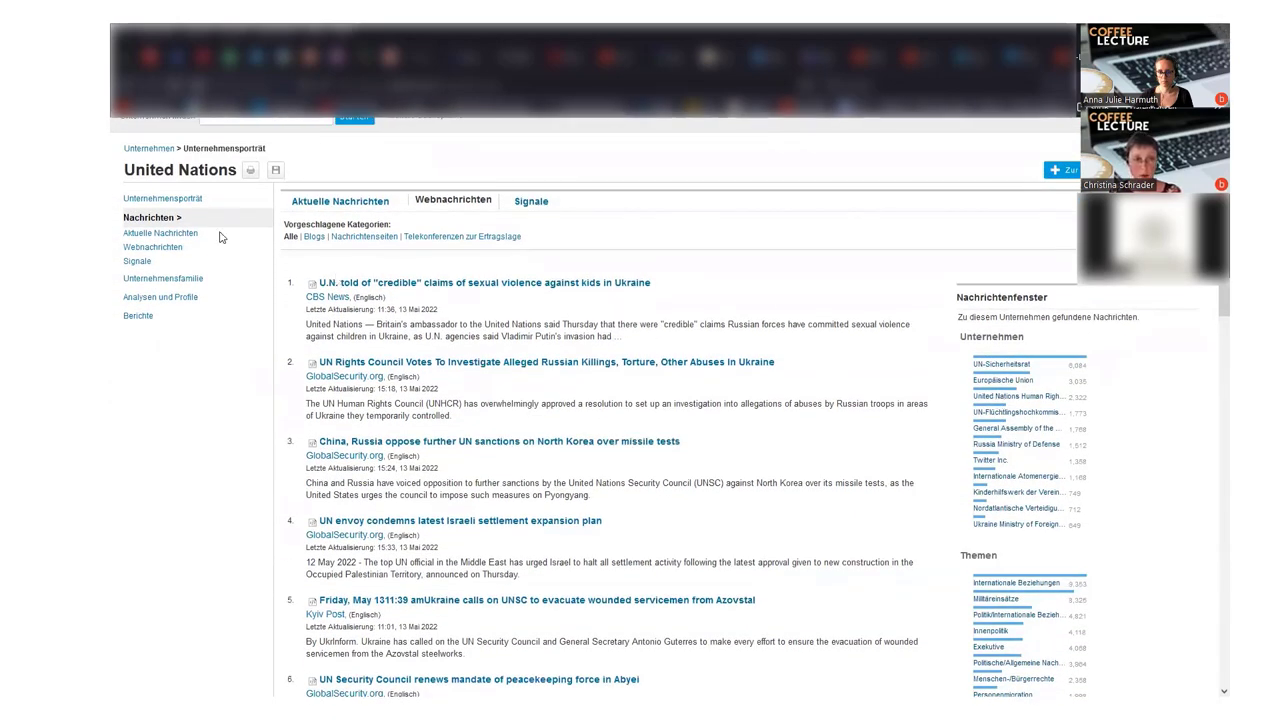
{"action": "scroll", "coordinate": [855, 393], "scroll_direction": "down", "scroll_amount": 1}
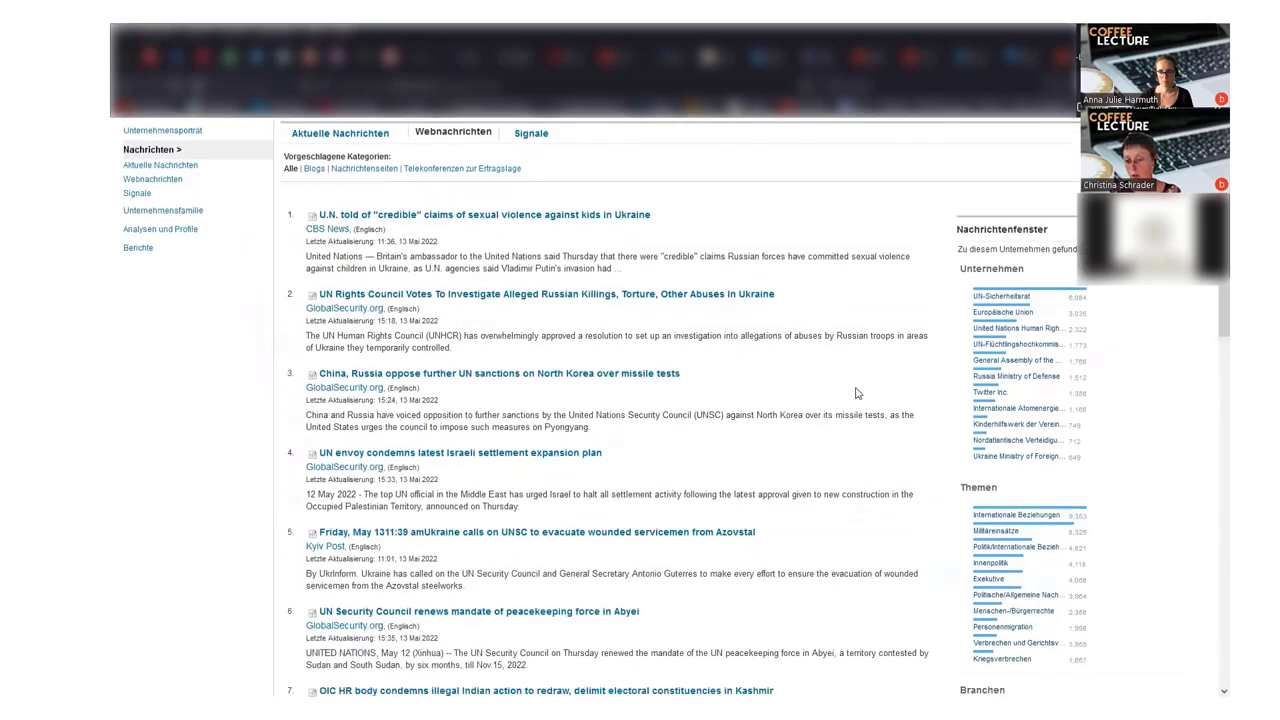
{"action": "left_click", "coordinate": [994, 549]}
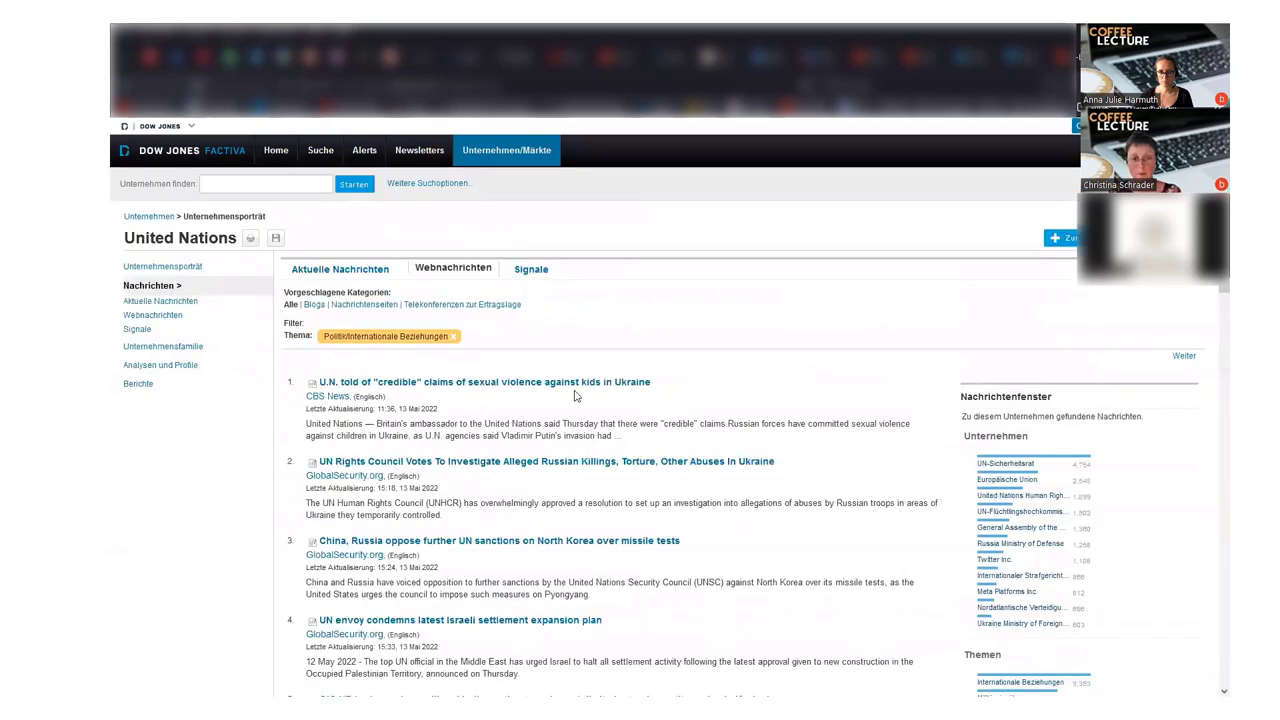